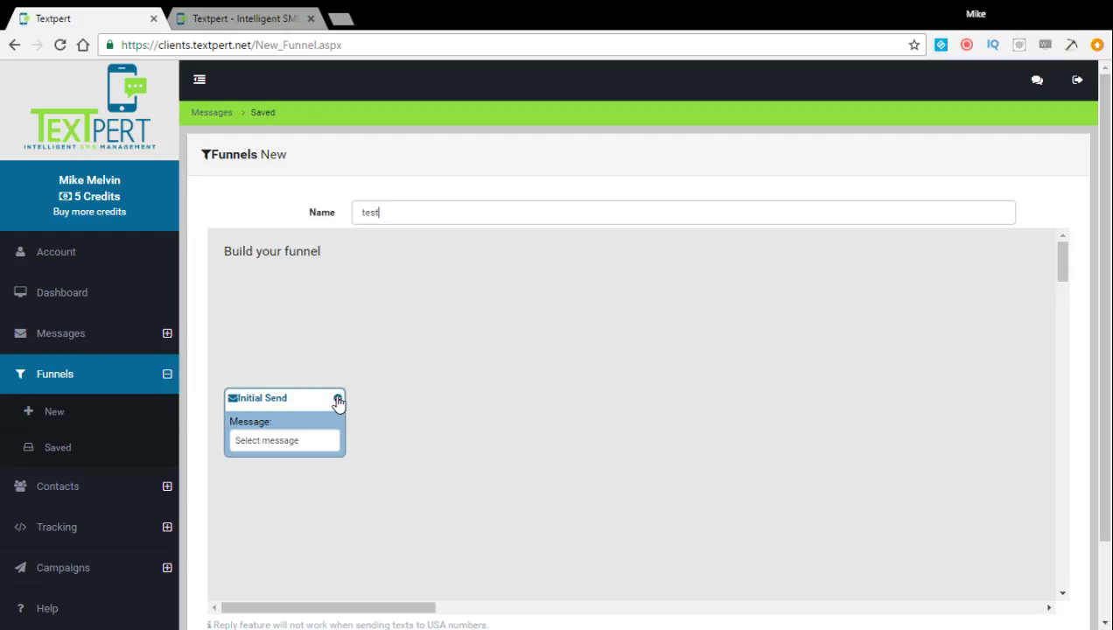
# Set the message of the Initial Send block to simpleday1
pyautogui.click(339, 399)
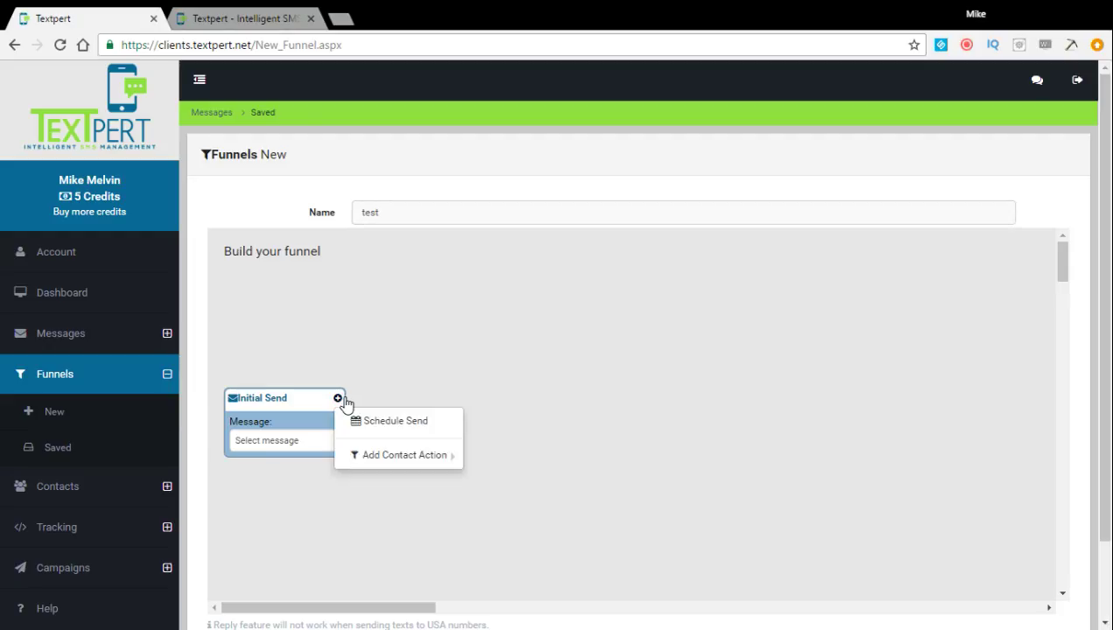
pyautogui.click(288, 440)
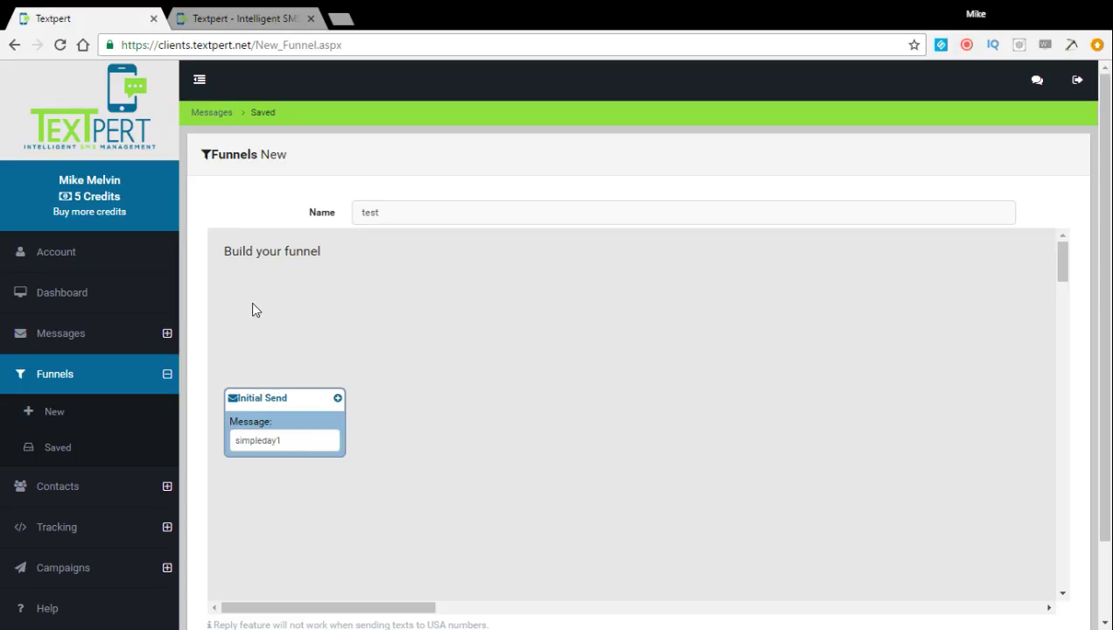
# Add Reply, Click and Non Click contact actions to the Initial Send block, and space them out with Reply uppermost and Non Click in the middle
pyautogui.click(339, 399)
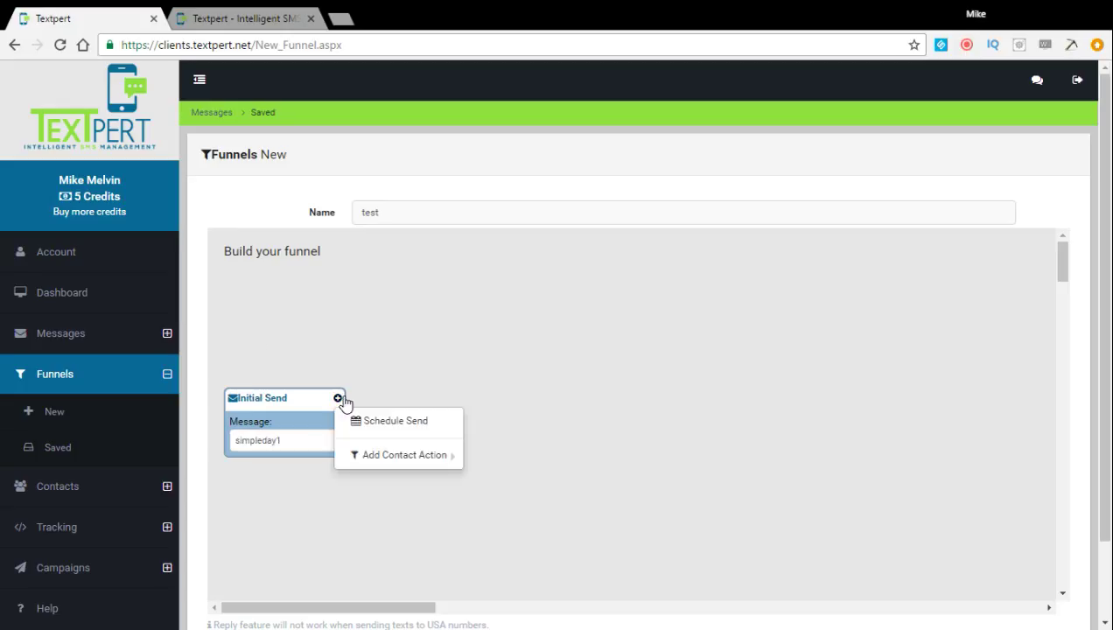
pyautogui.moveTo(394, 463)
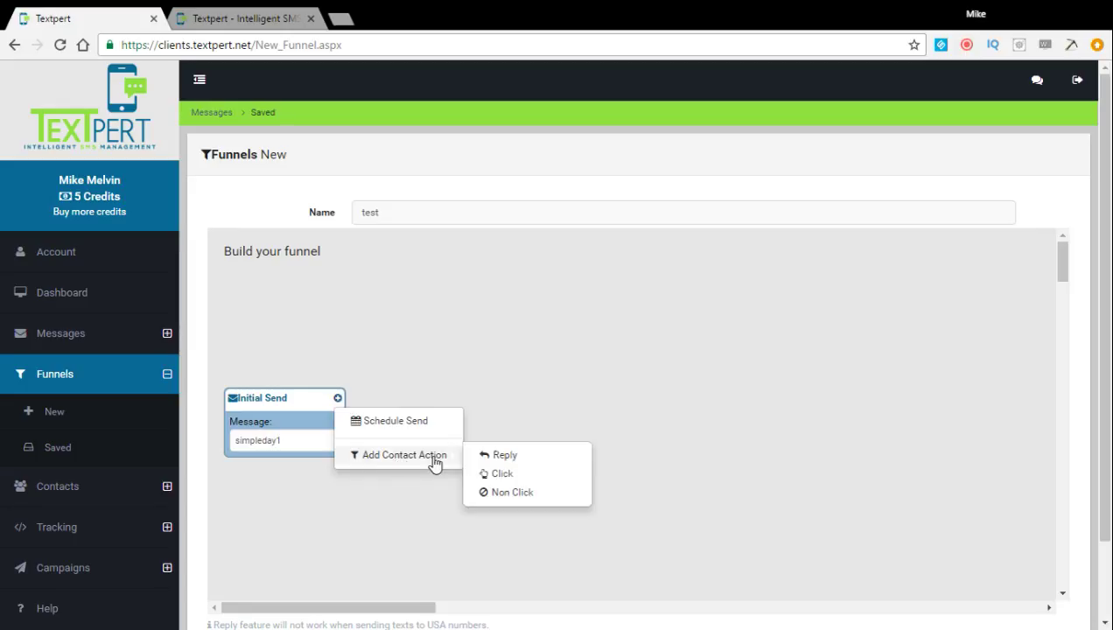
pyautogui.click(510, 460)
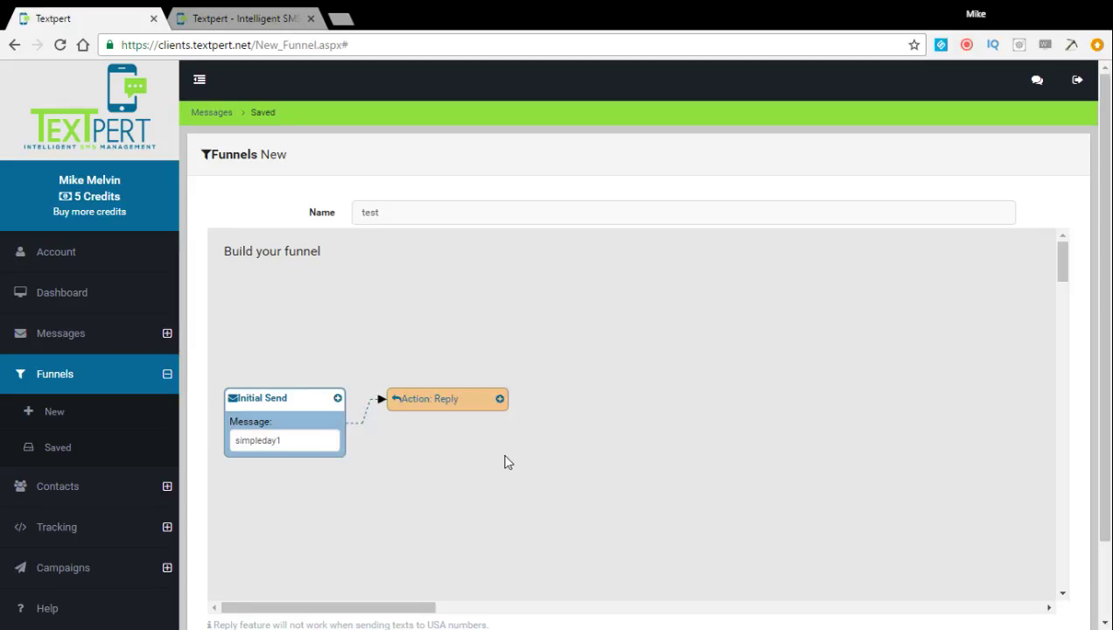
pyautogui.click(338, 399)
pyautogui.moveTo(442, 461)
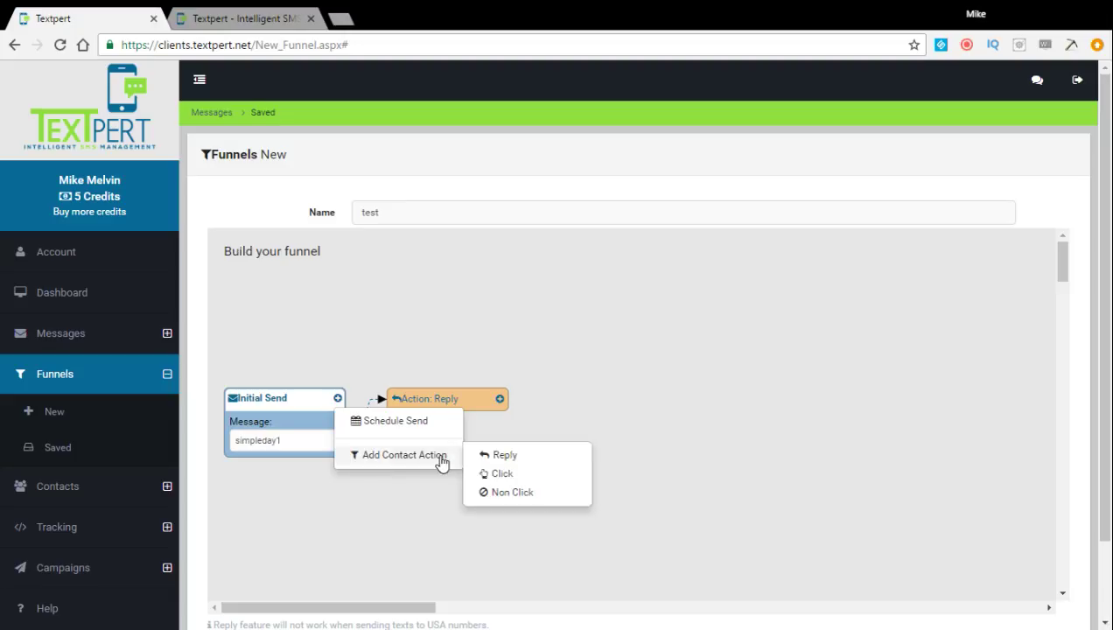
pyautogui.click(517, 474)
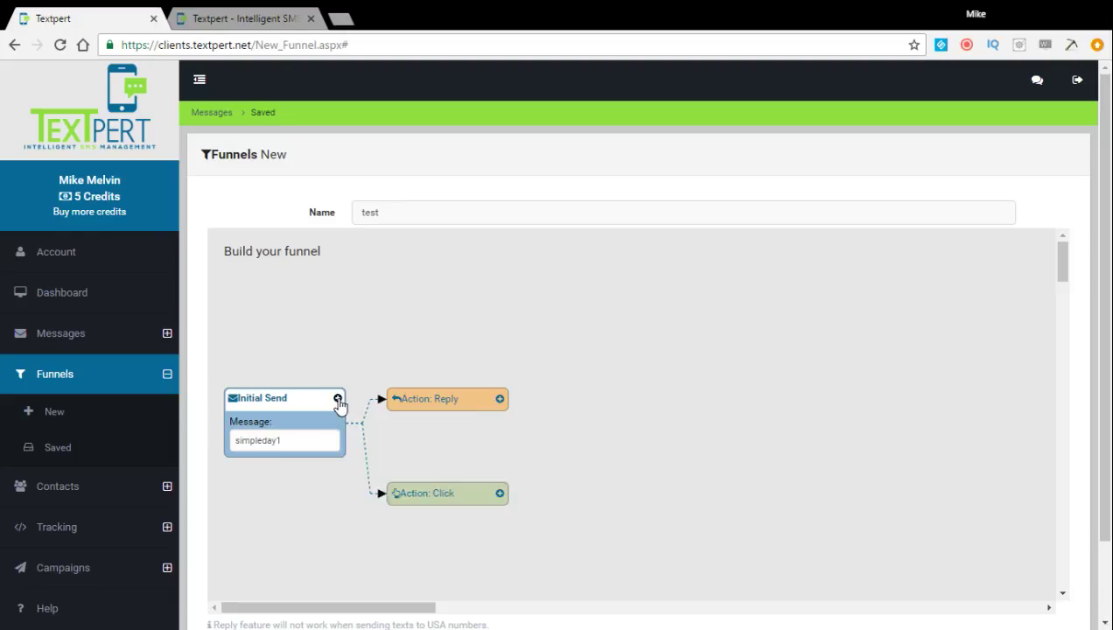
pyautogui.click(338, 399)
pyautogui.moveTo(390, 461)
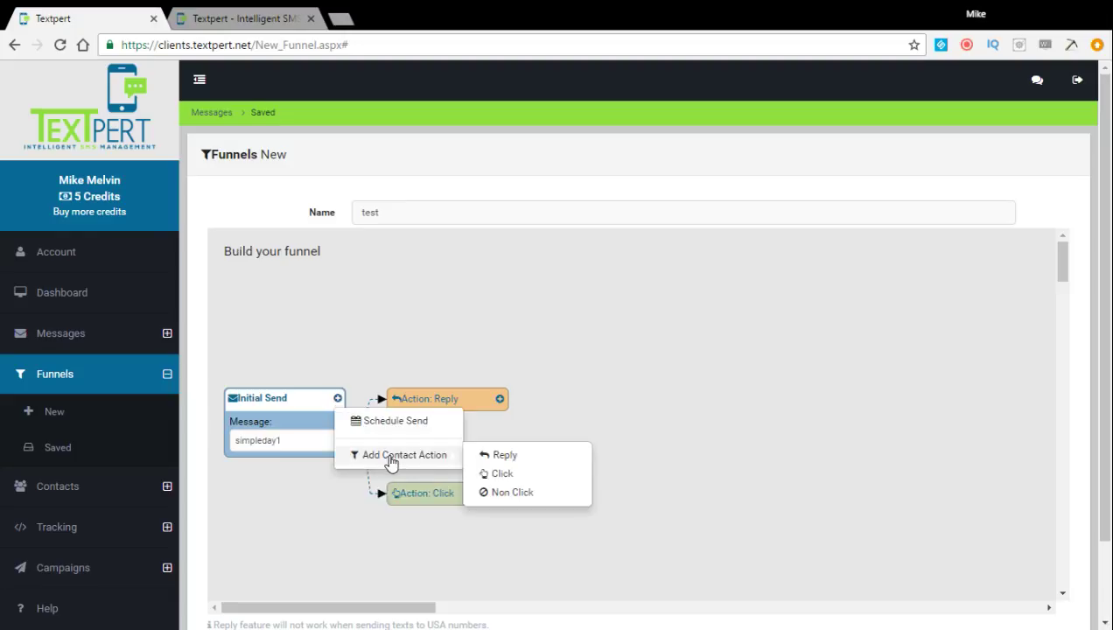
pyautogui.click(511, 494)
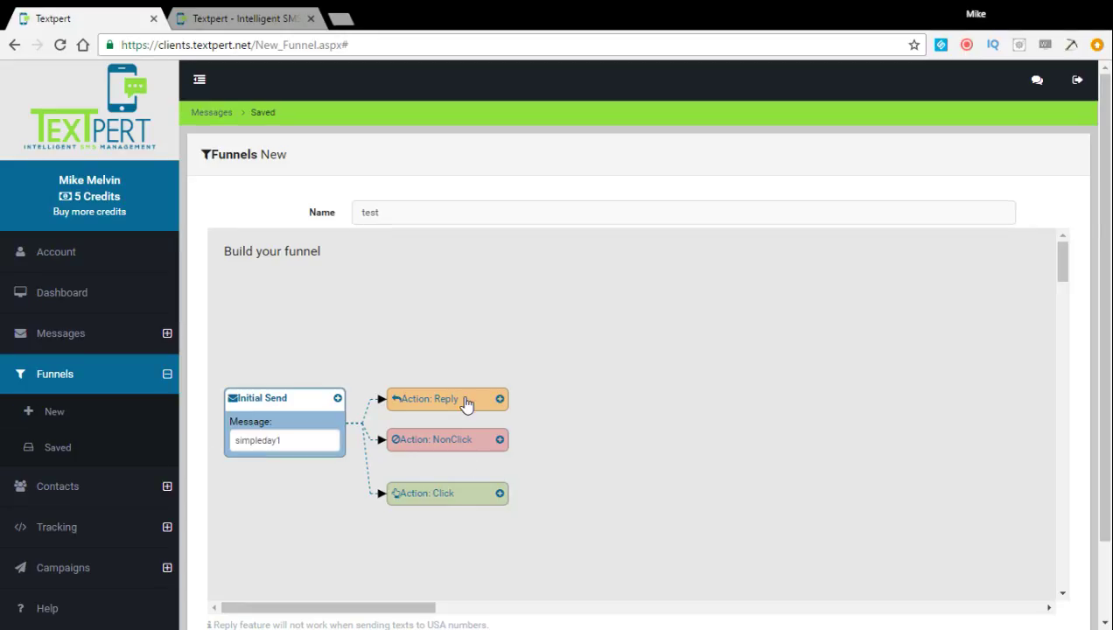
pyautogui.moveTo(482, 402); pyautogui.dragTo(492, 335)
pyautogui.moveTo(485, 444); pyautogui.dragTo(484, 408)
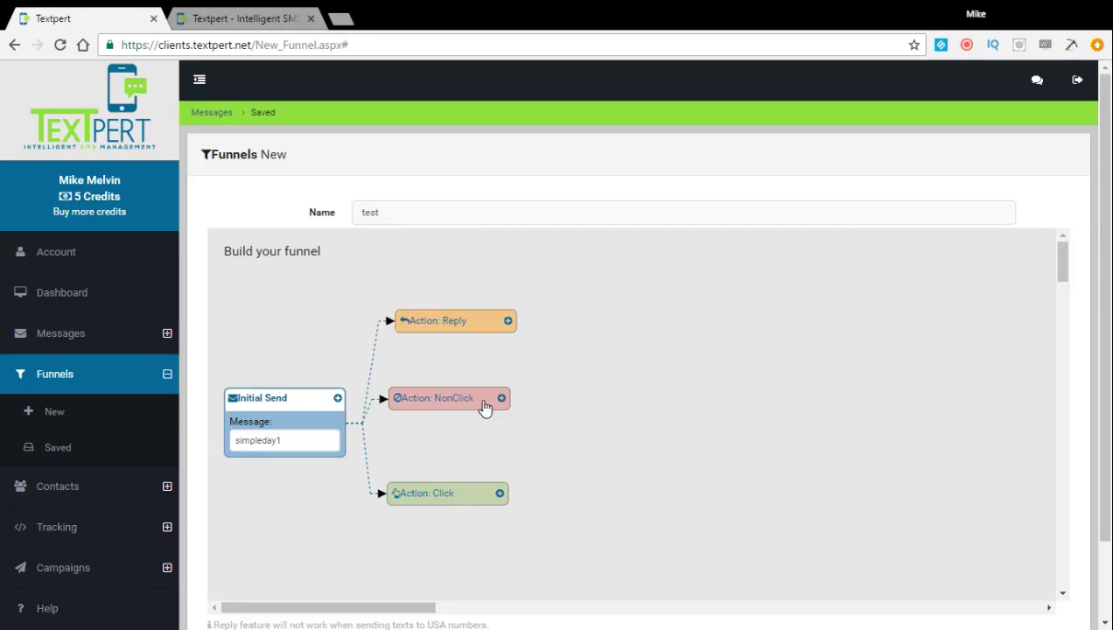
# Add a Send Message action with the message simple2reply to the Reply action, and place it above and to the right of that action
pyautogui.click(509, 322)
pyautogui.moveTo(542, 378)
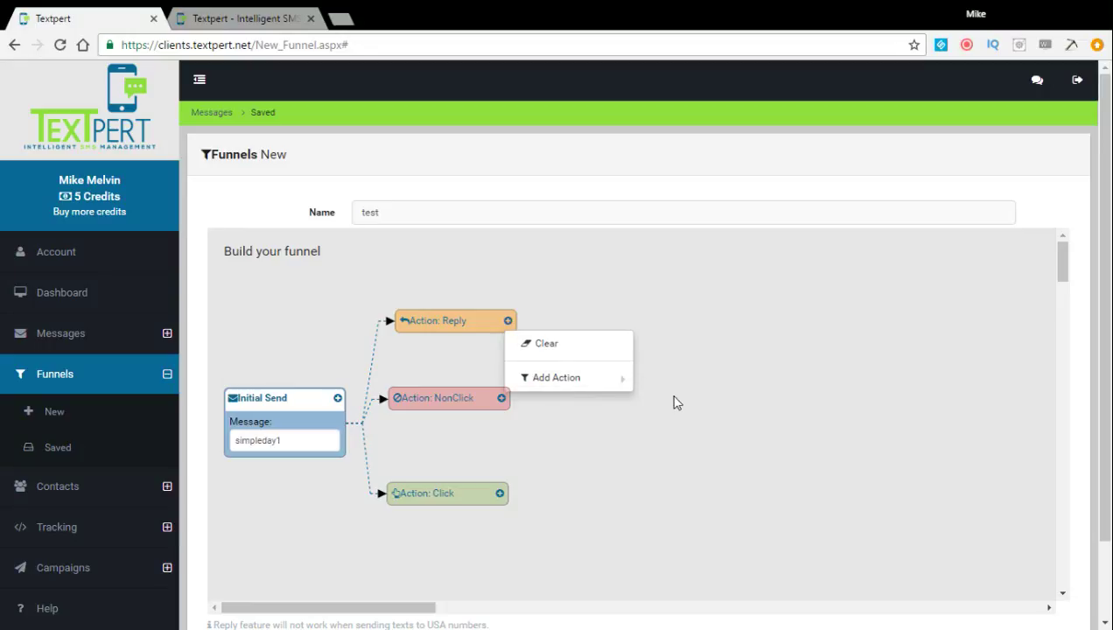
pyautogui.click(691, 398)
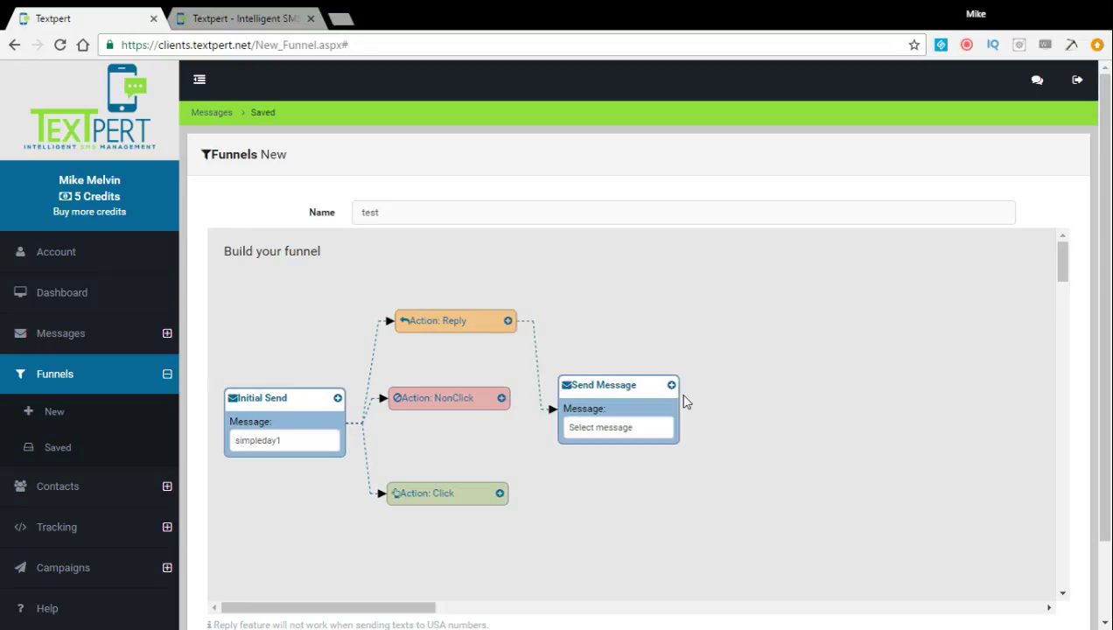
pyautogui.moveTo(658, 390); pyautogui.dragTo(687, 258)
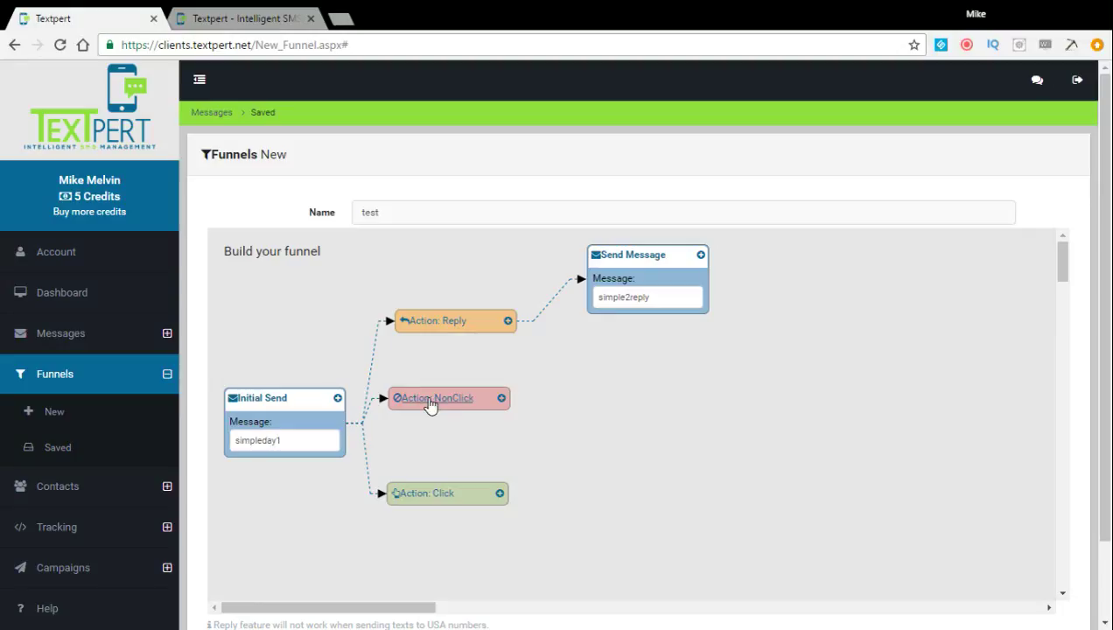
# Add a Delay Timer action set to 24 after the Non Click action of the Initial Send
pyautogui.click(503, 401)
pyautogui.moveTo(543, 480)
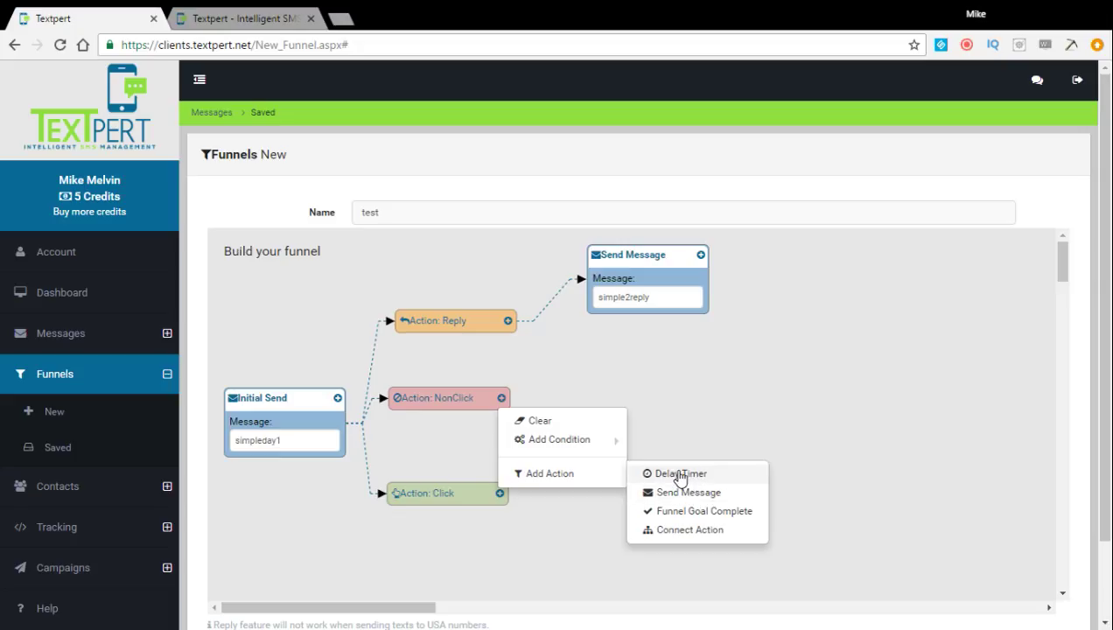
pyautogui.click(680, 474)
pyautogui.click(589, 443)
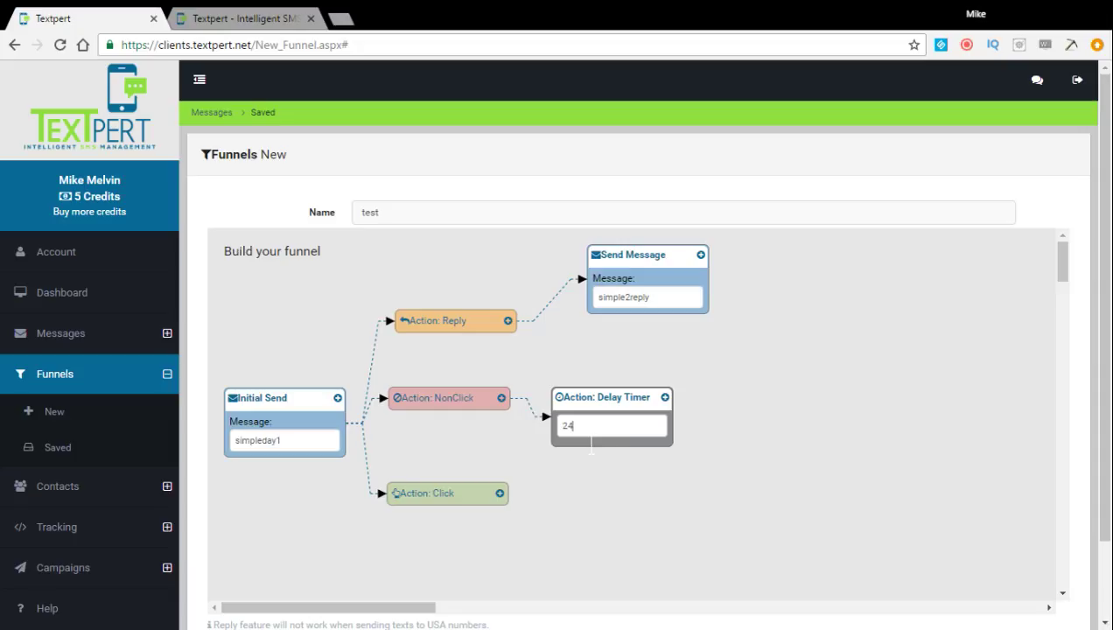
pyautogui.write('24')
# Add a Send Message action with the message simple2no after the Delay Timer, and move it up slightly above the timer's level
pyautogui.click(665, 397)
pyautogui.moveTo(689, 440)
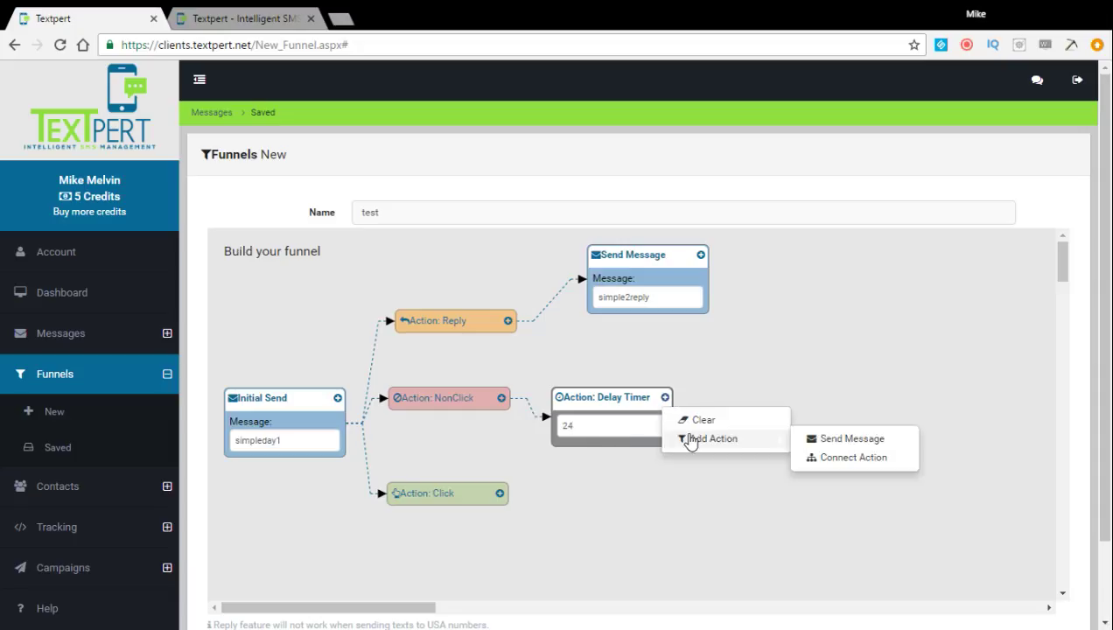
pyautogui.click(840, 440)
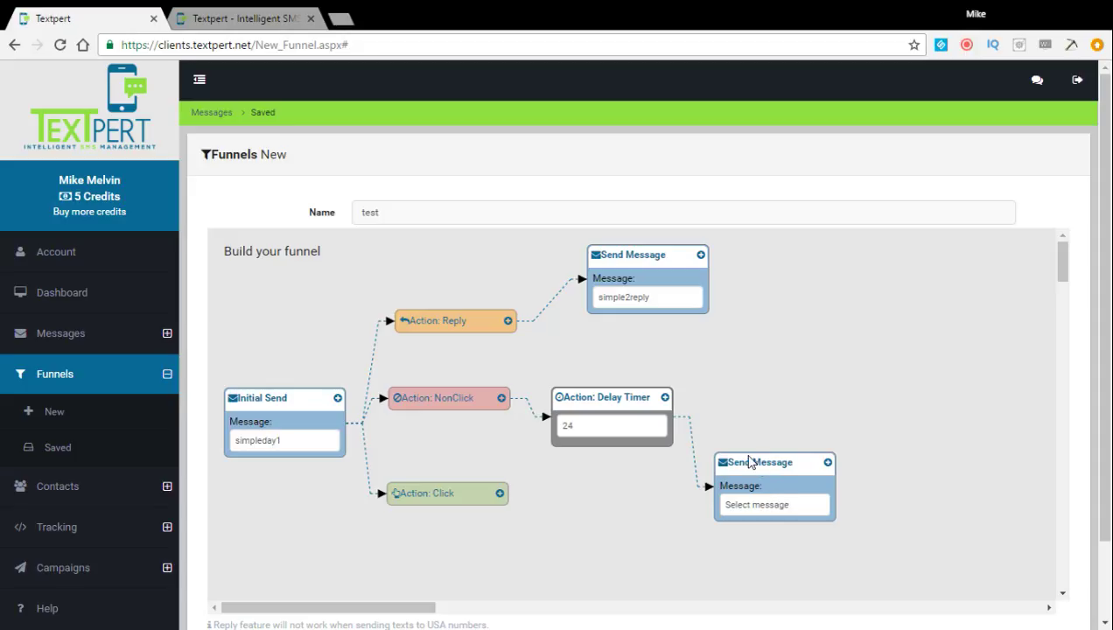
pyautogui.click(738, 406)
pyautogui.moveTo(816, 464); pyautogui.dragTo(845, 370)
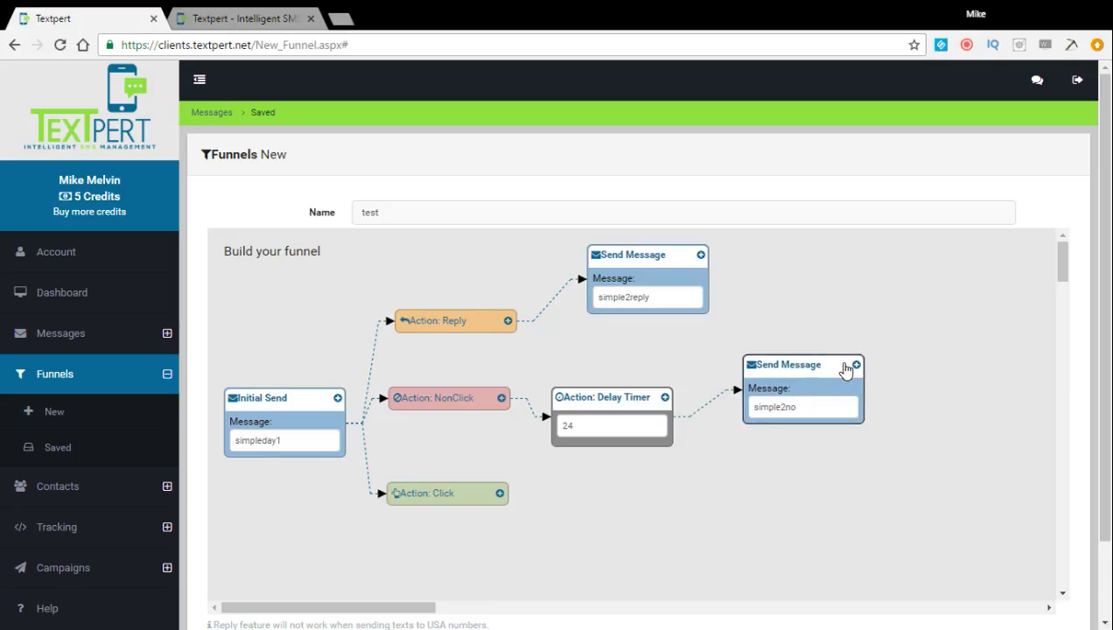
# Add a Send Message action with the message simple2yes to the Click action of the Initial Send
pyautogui.click(501, 493)
pyautogui.moveTo(550, 570)
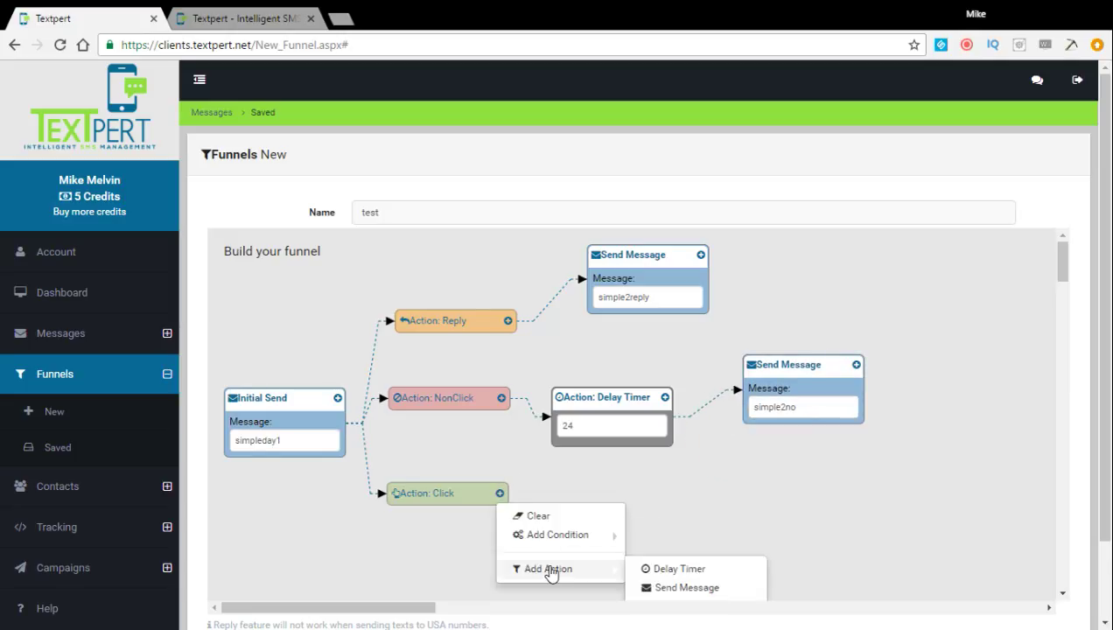
pyautogui.scroll(-1, 549, 570)
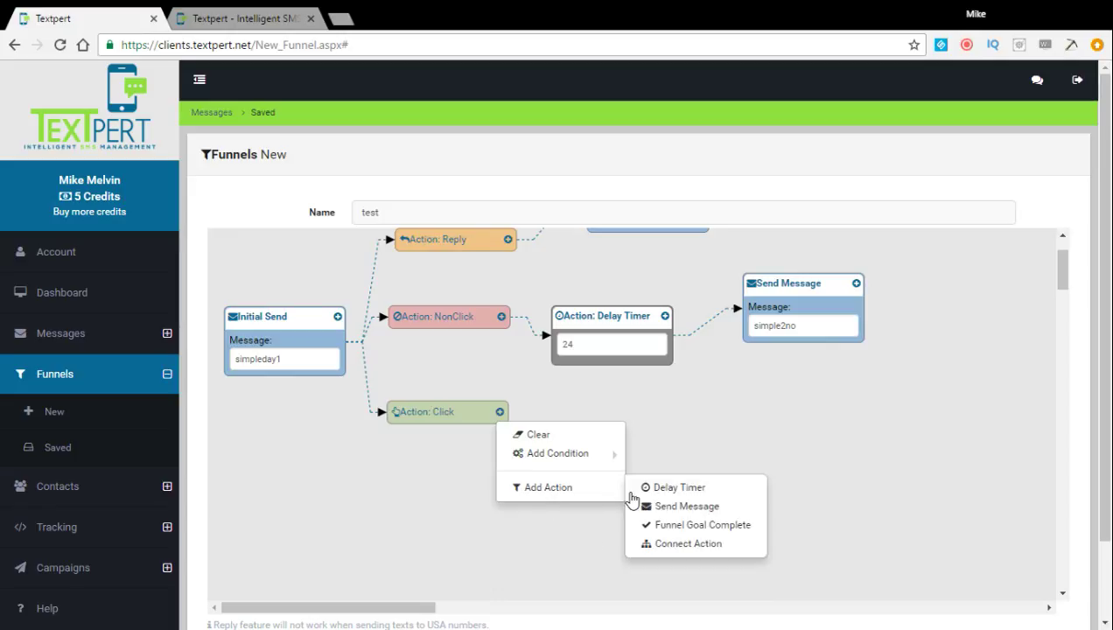
pyautogui.click(697, 512)
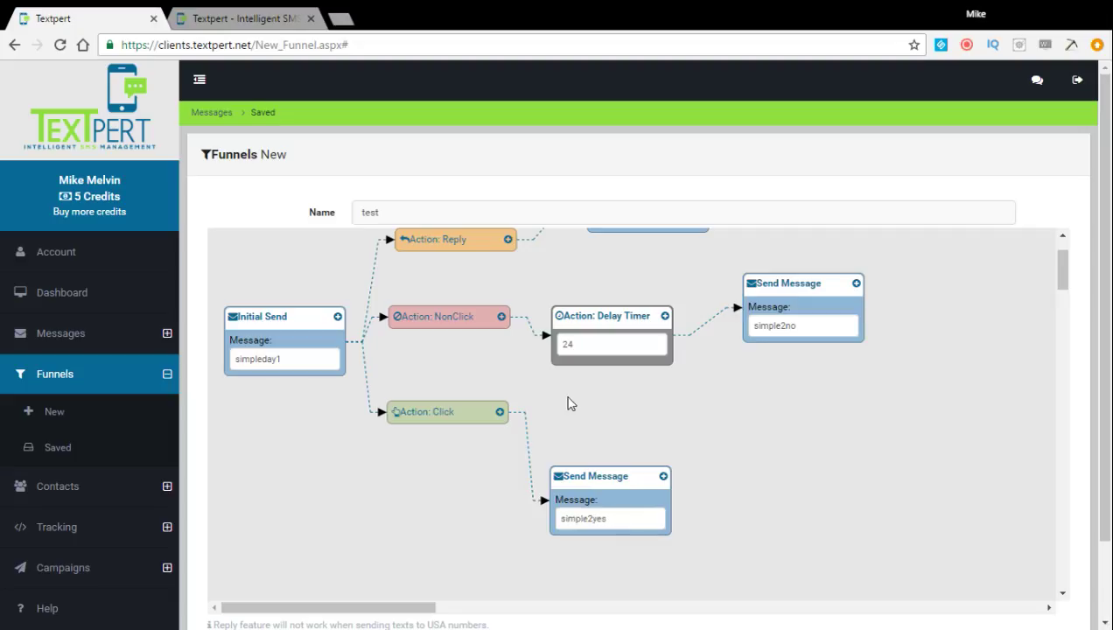
# Connect the simple2reply Send Message block to the simple2yes Send Message block with a Connect Action
pyautogui.scroll(2, 344, 480)
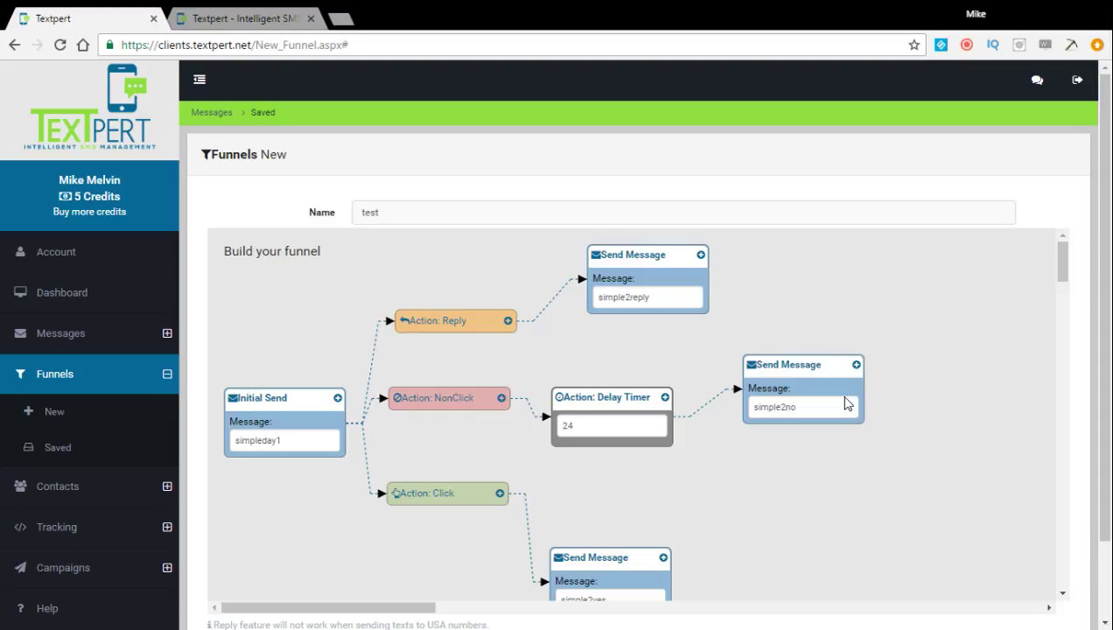
pyautogui.click(702, 257)
pyautogui.moveTo(746, 306)
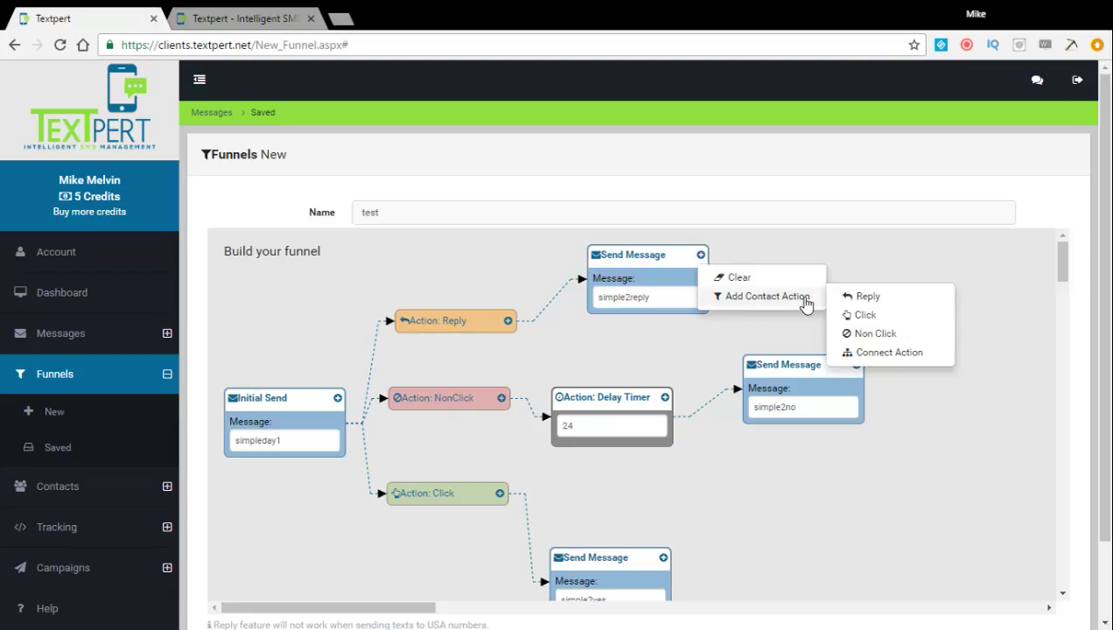
pyautogui.click(884, 355)
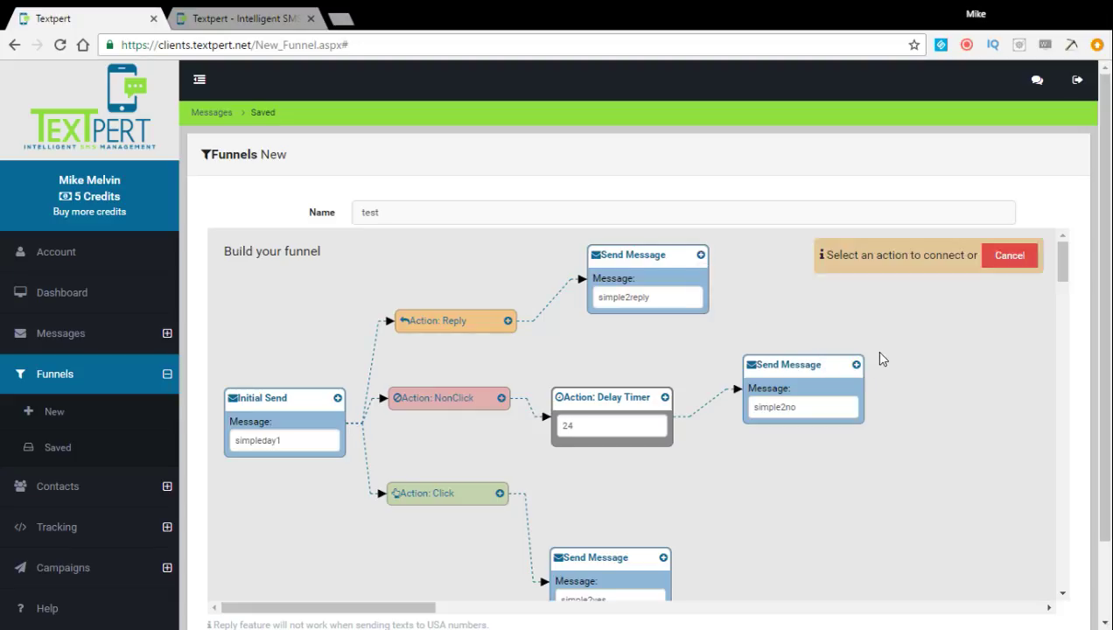
pyautogui.click(624, 575)
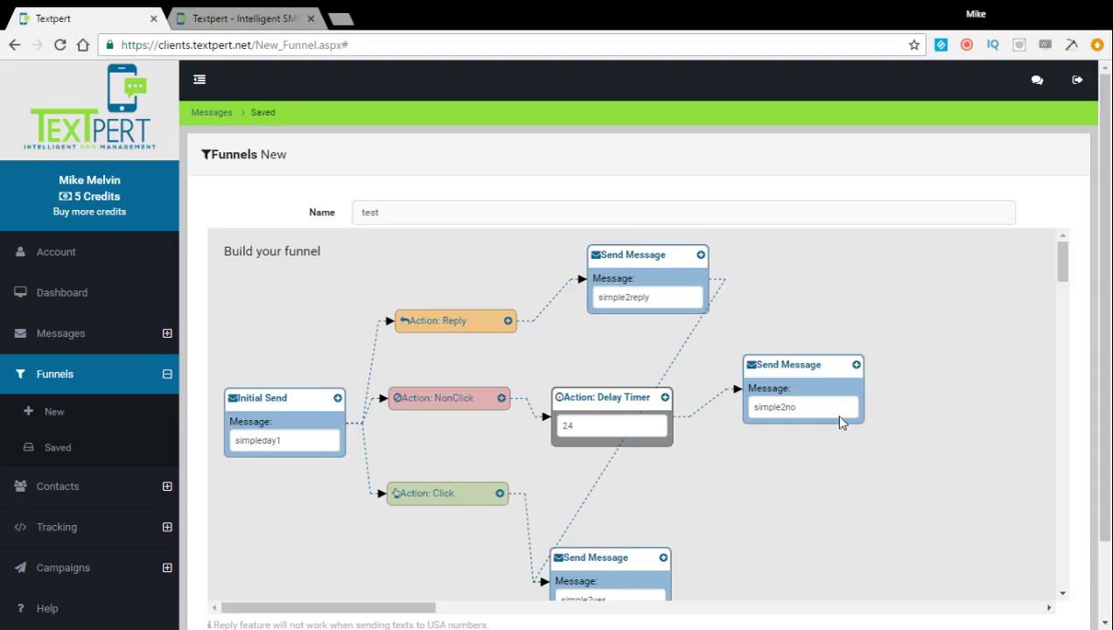
# Add Click and Non Click contact actions to the simple2no Send Message block
pyautogui.click(858, 366)
pyautogui.moveTo(907, 409)
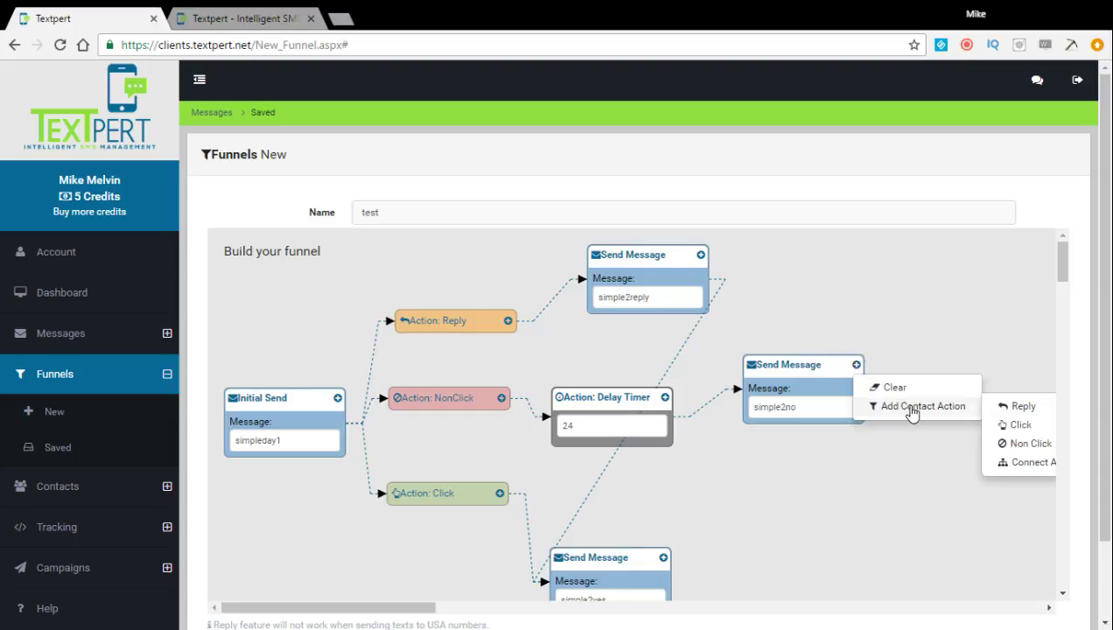
pyautogui.click(1019, 424)
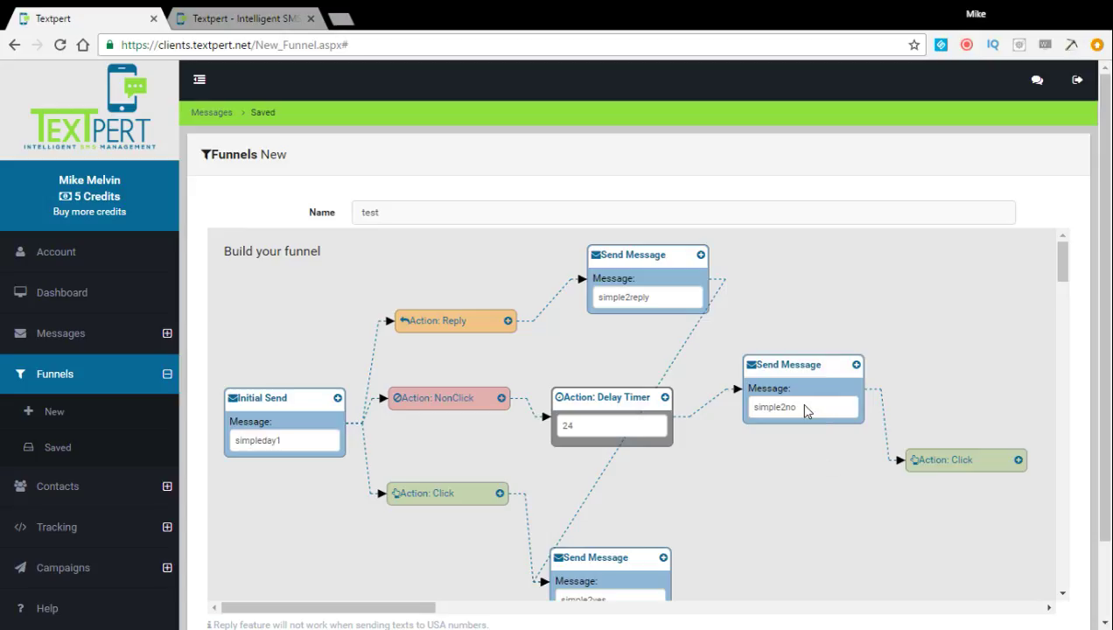
pyautogui.click(858, 366)
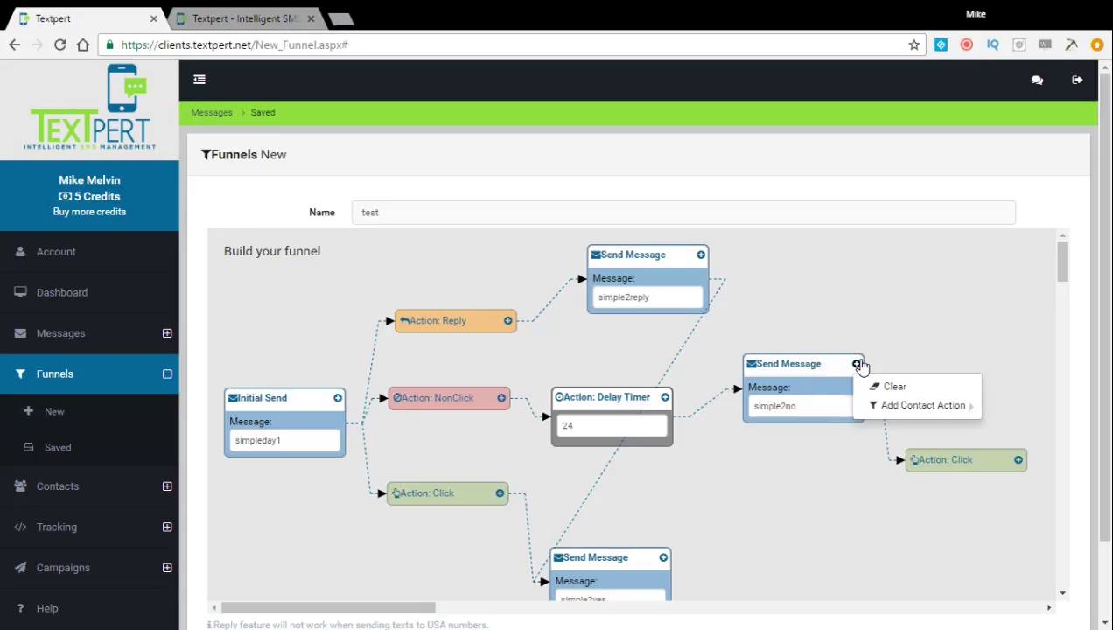
pyautogui.moveTo(909, 412)
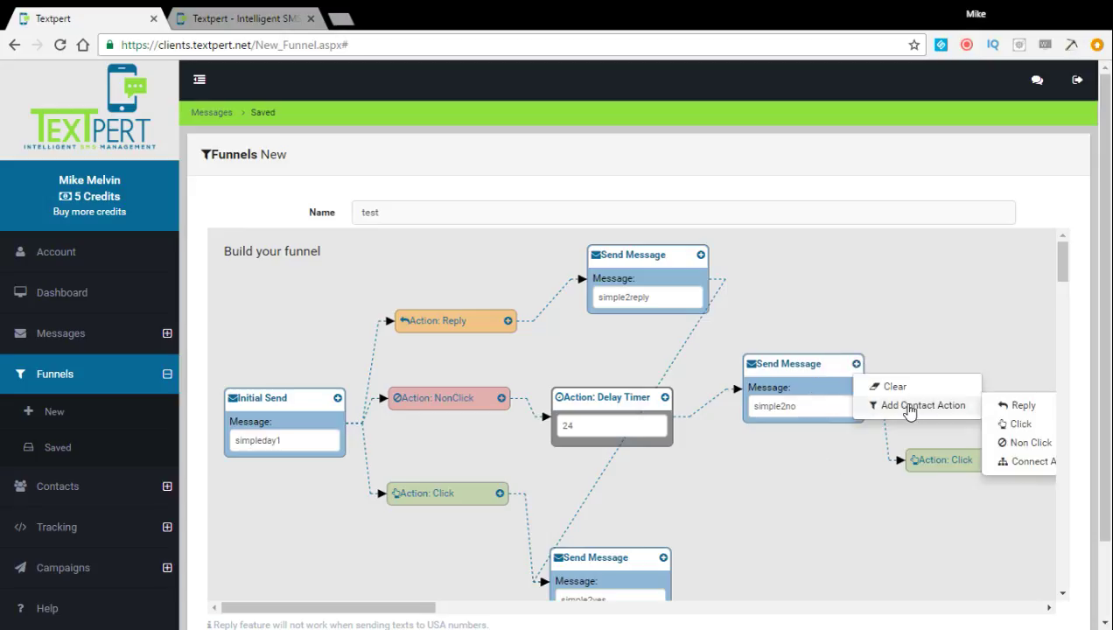
pyautogui.click(1031, 443)
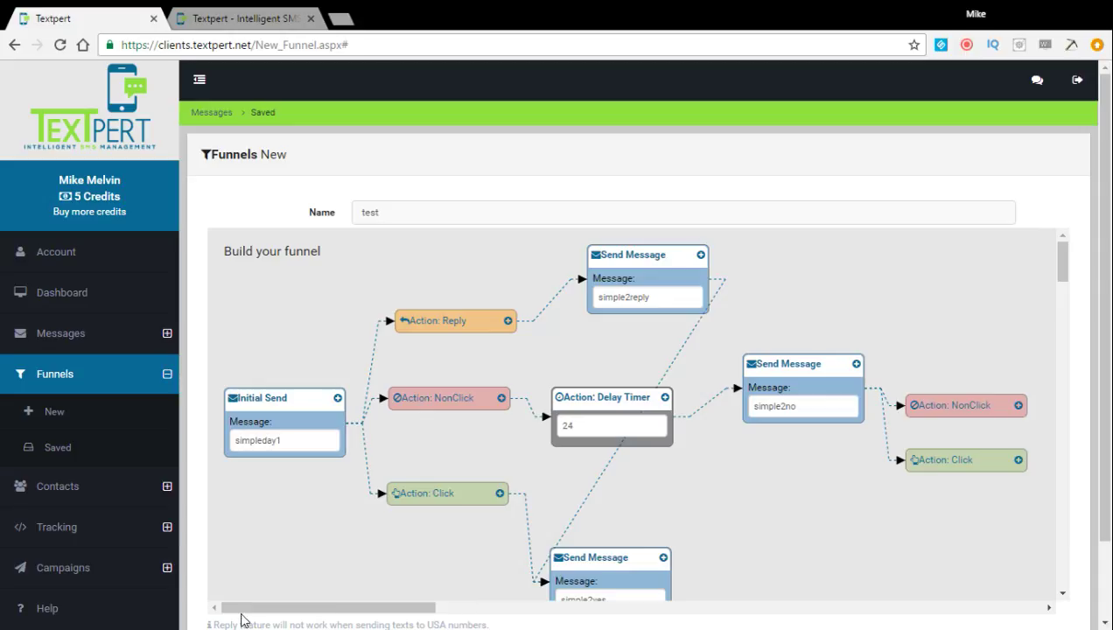
# Connect the Click action that follows the simple2no message to the simple2yes Send Message block
pyautogui.moveTo(251, 607); pyautogui.dragTo(320, 613)
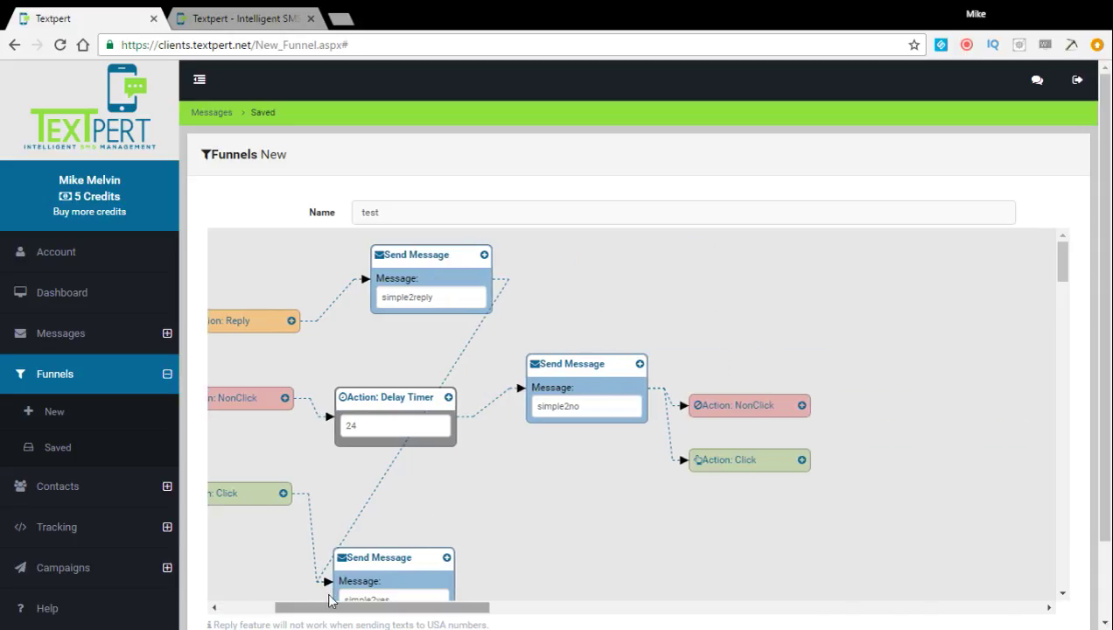
pyautogui.click(803, 461)
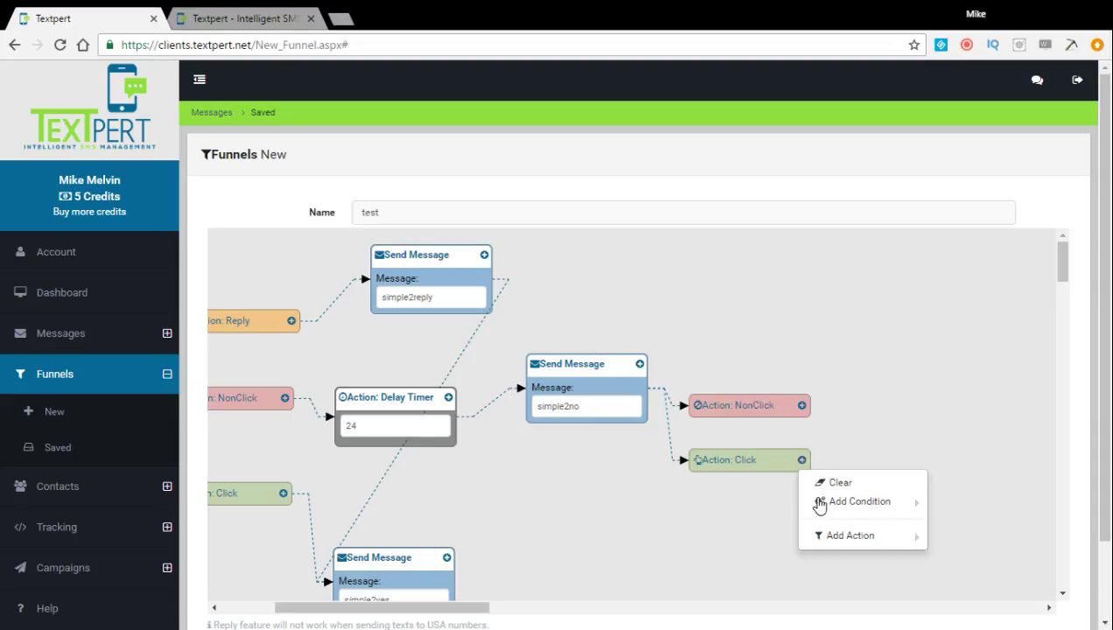
pyautogui.moveTo(844, 536)
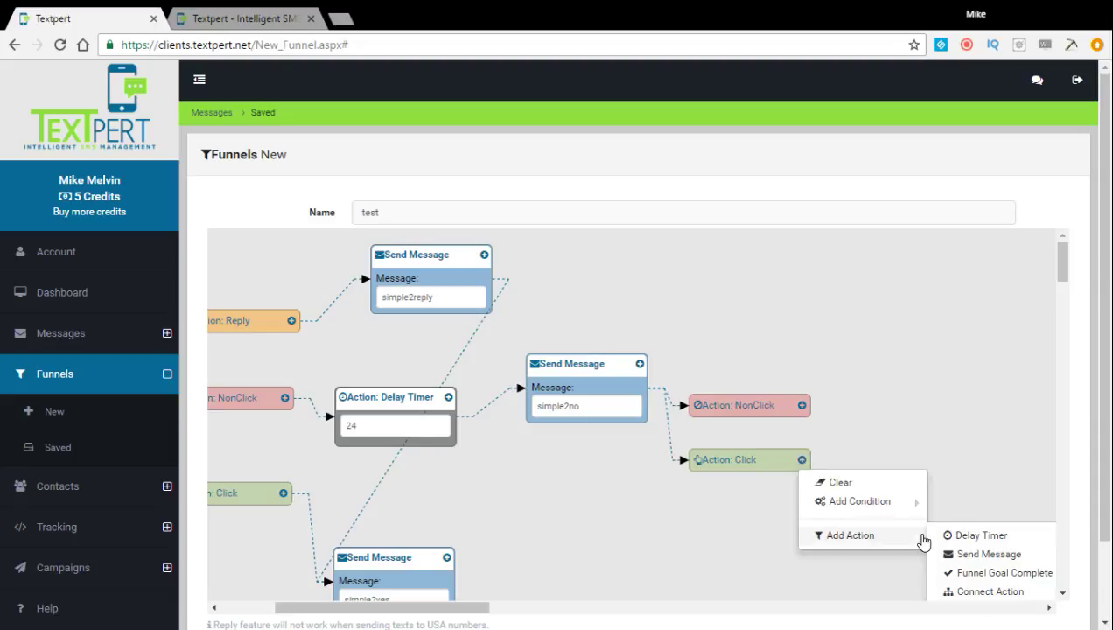
pyautogui.click(973, 592)
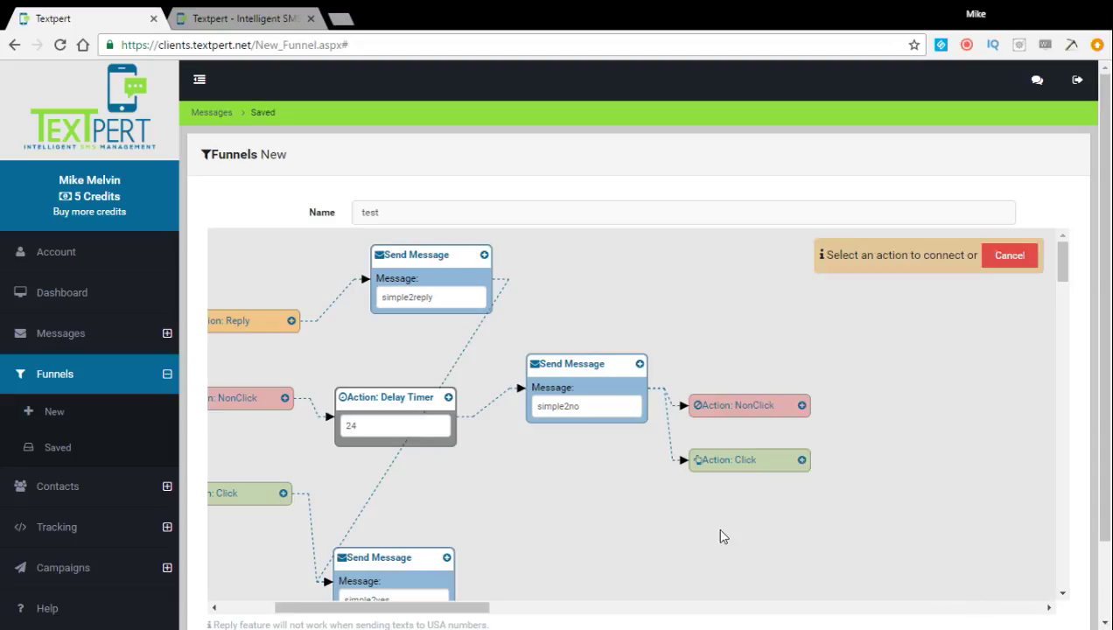
pyautogui.click(423, 568)
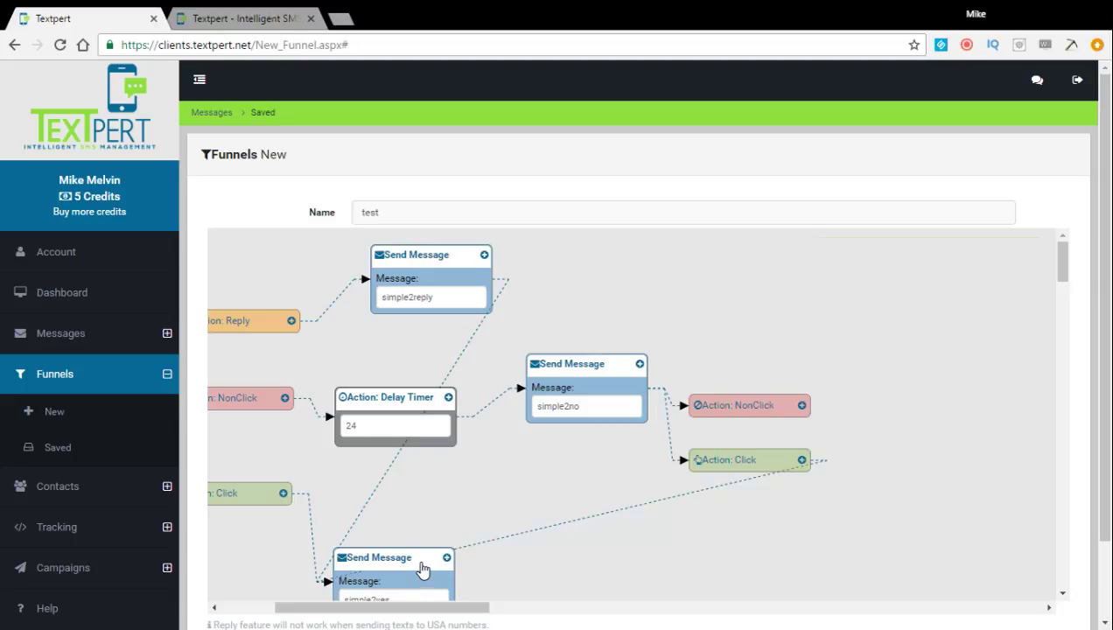
# Add a Send Message action with the message simple3no to the NonClick action after simple2no, and move the block above that action
pyautogui.click(803, 408)
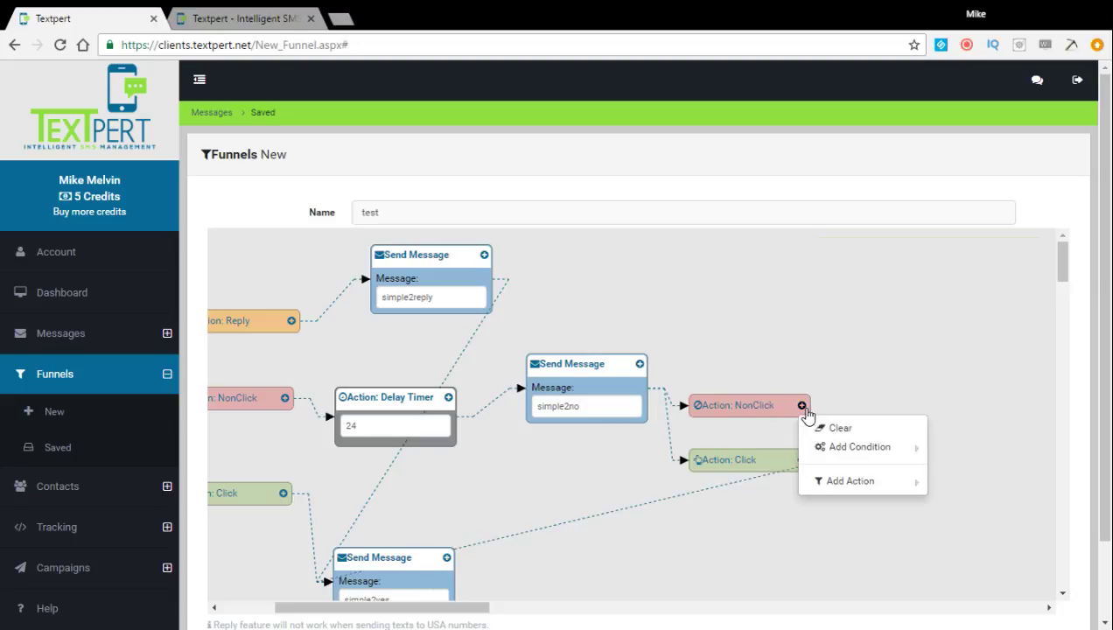
pyautogui.moveTo(859, 486)
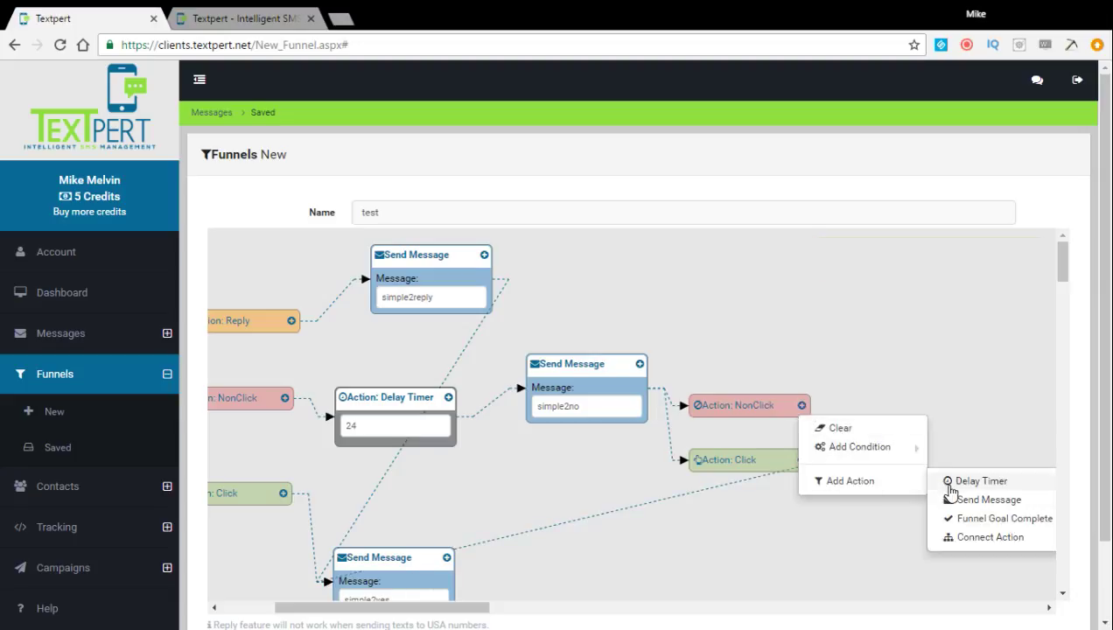
pyautogui.click(982, 499)
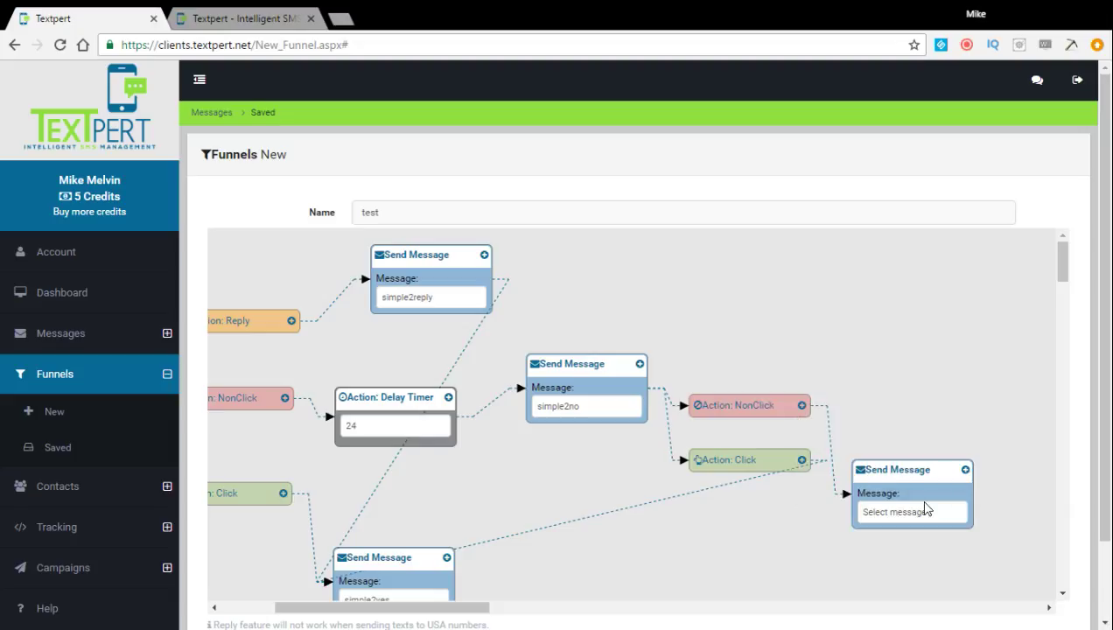
pyautogui.click(871, 426)
pyautogui.moveTo(943, 471); pyautogui.dragTo(929, 289)
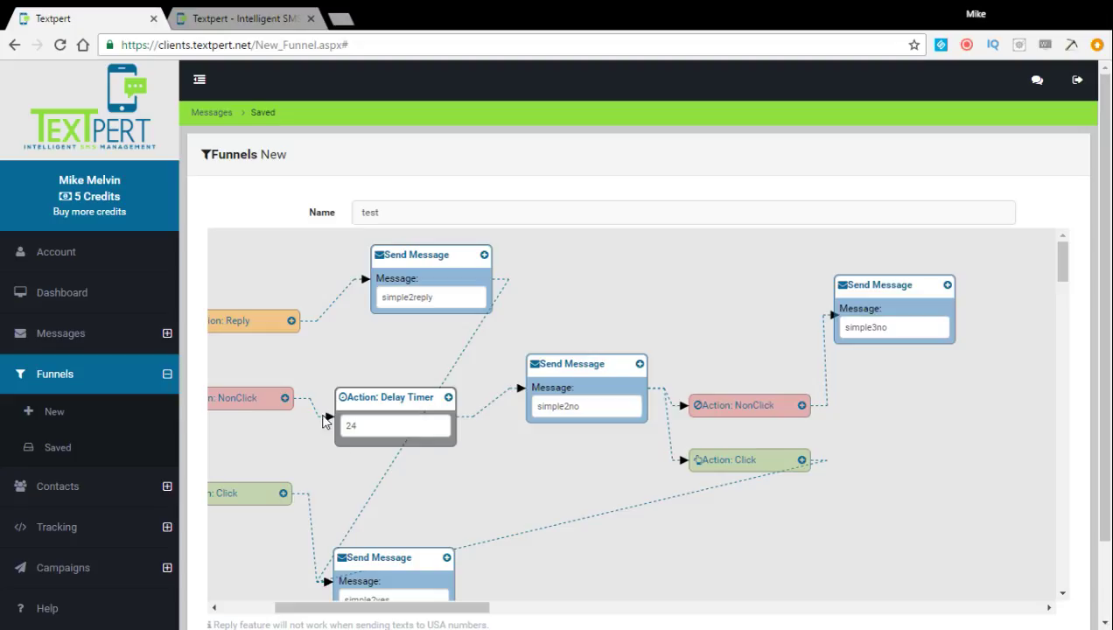
# Add Click and Non Click contact actions to the simple3no Send Message block
pyautogui.click(948, 285)
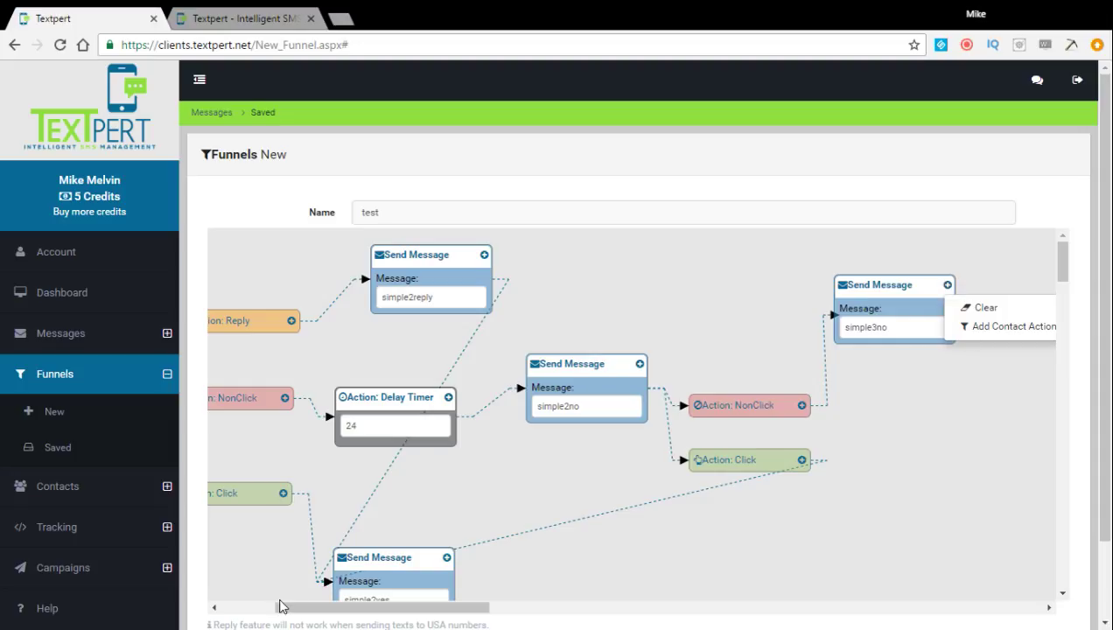
pyautogui.moveTo(291, 607); pyautogui.dragTo(389, 600)
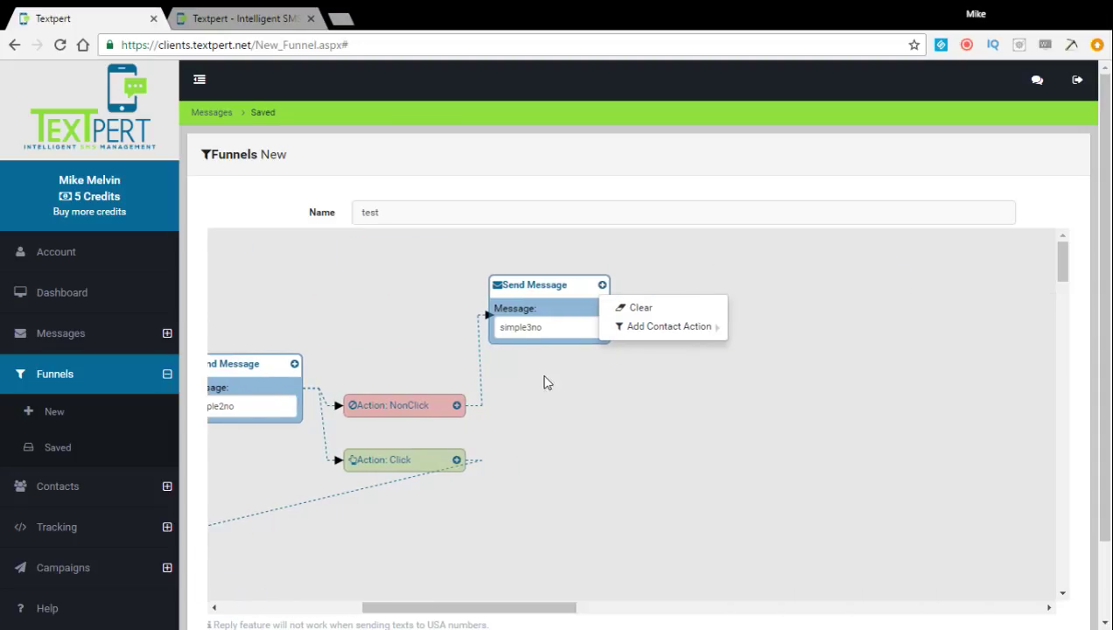
pyautogui.moveTo(688, 329)
pyautogui.click(776, 346)
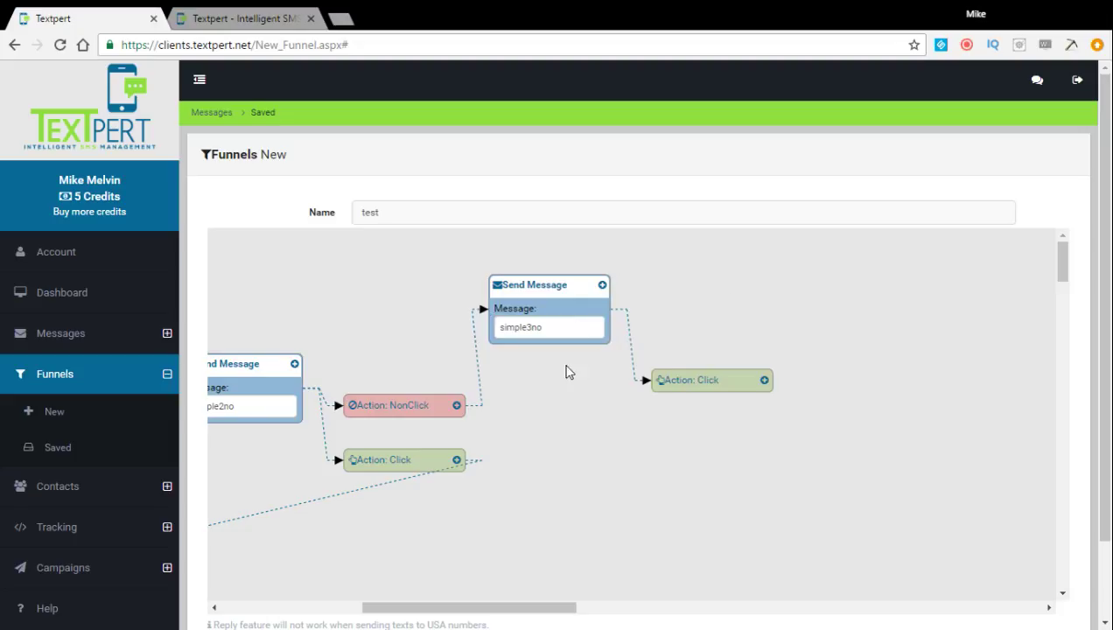
pyautogui.click(602, 285)
pyautogui.moveTo(686, 328)
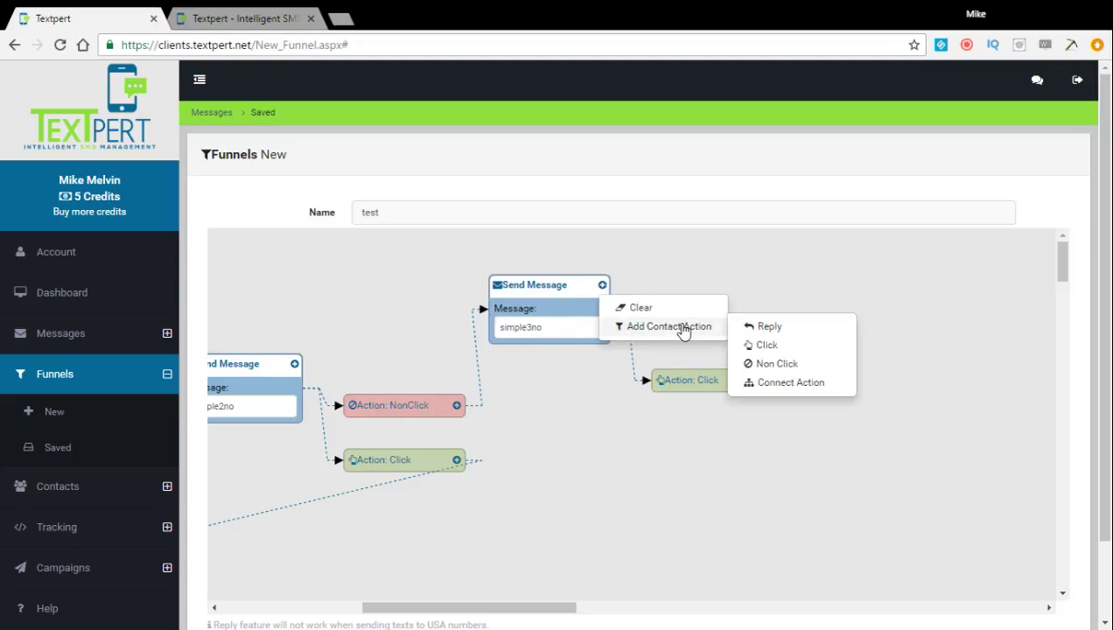
pyautogui.click(777, 364)
# Add a Funnel Goal Complete action to the NonClick action that follows the simple3no message
pyautogui.click(764, 327)
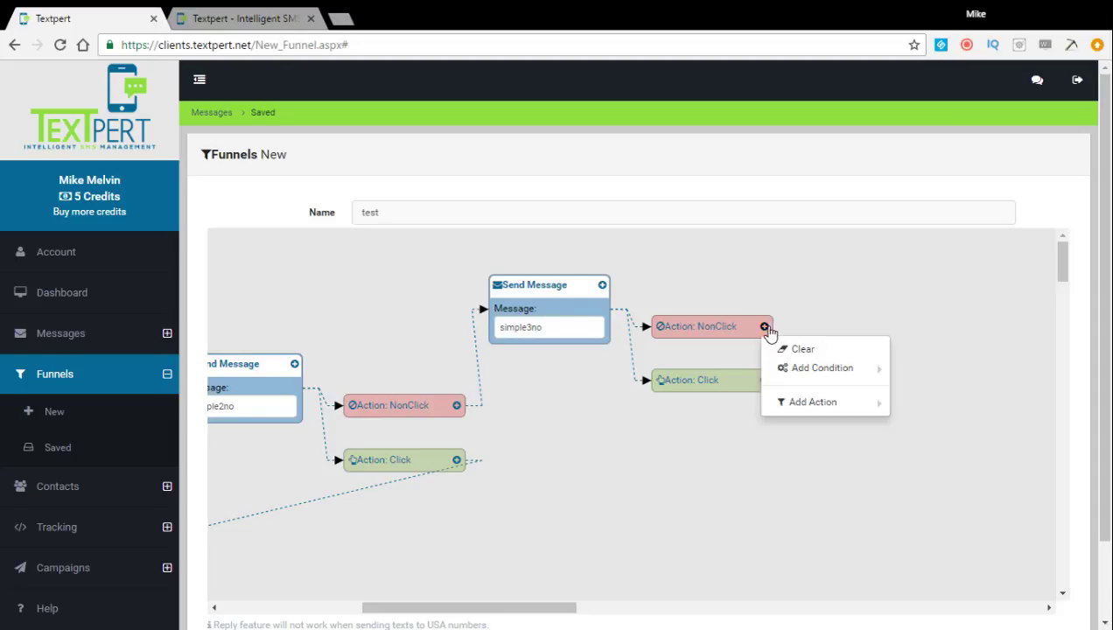
pyautogui.moveTo(839, 408)
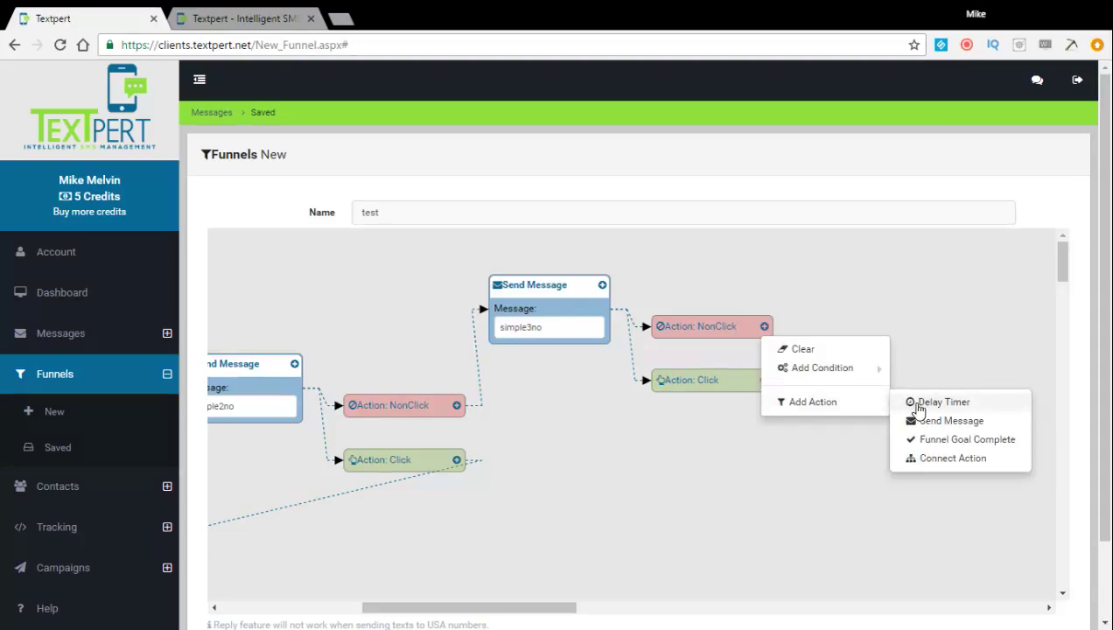
pyautogui.click(946, 440)
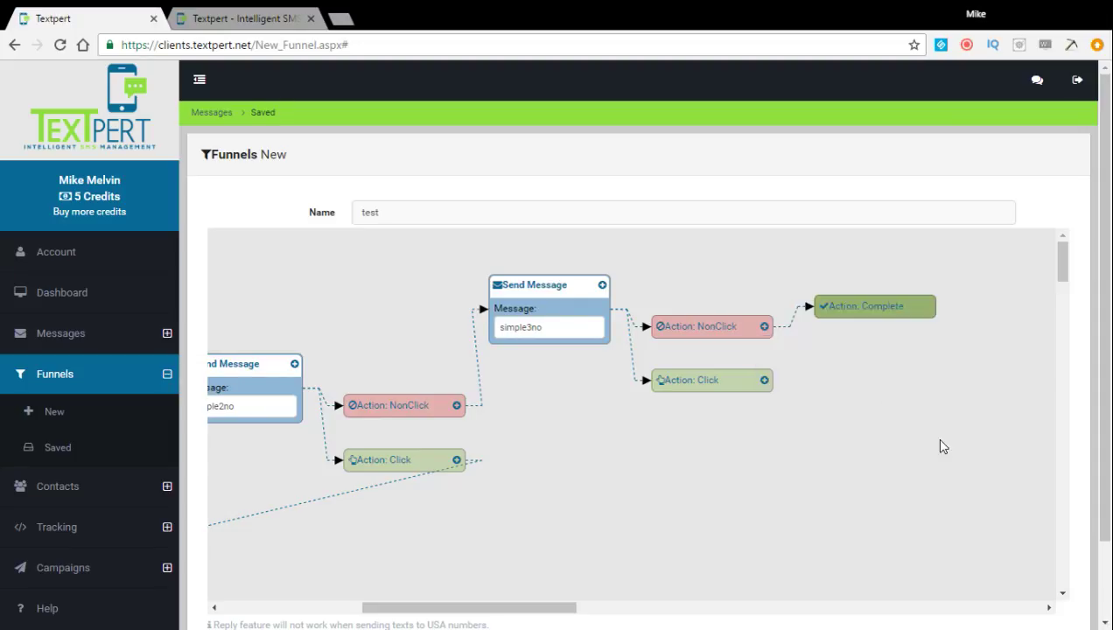
# Connect the Click action that follows the simple3no message to the simple2yes Send Message block with a Connect Action
pyautogui.click(765, 380)
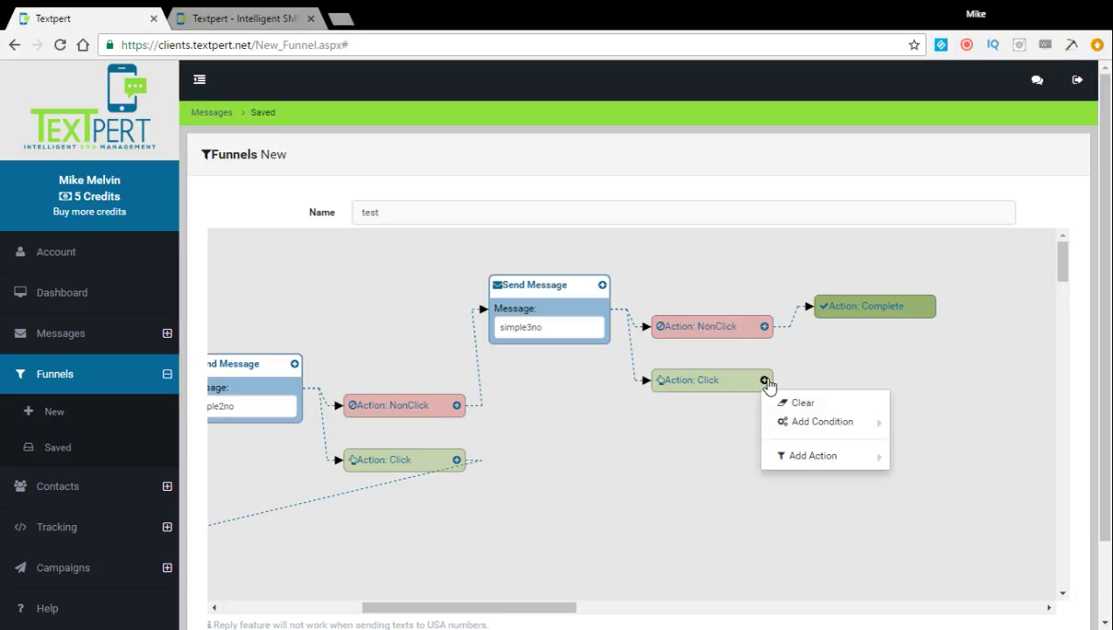
pyautogui.moveTo(806, 464)
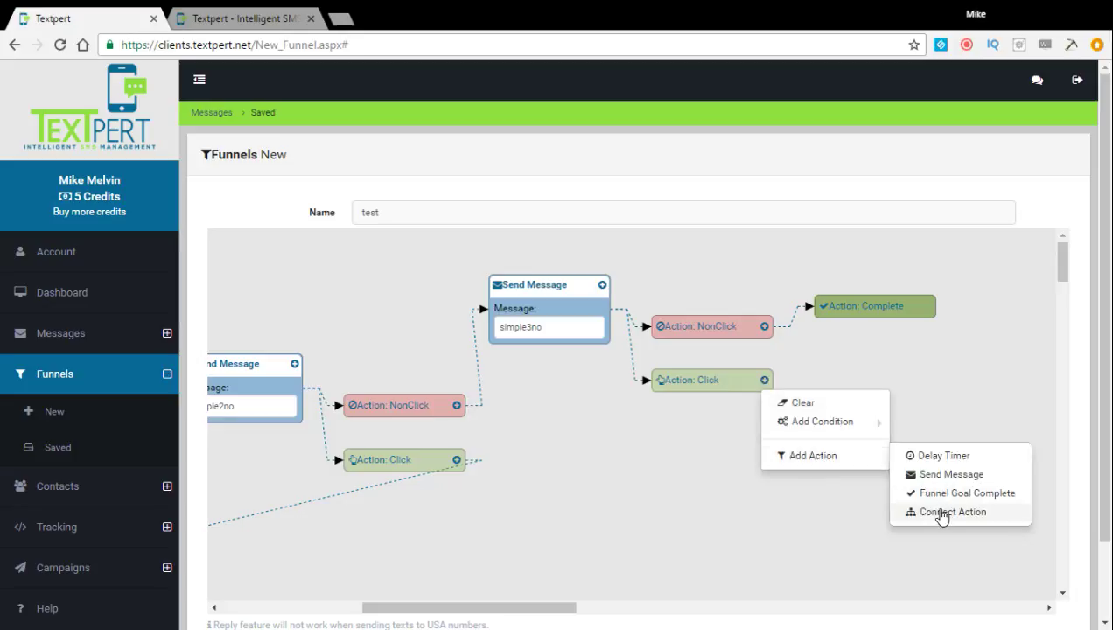
pyautogui.click(943, 514)
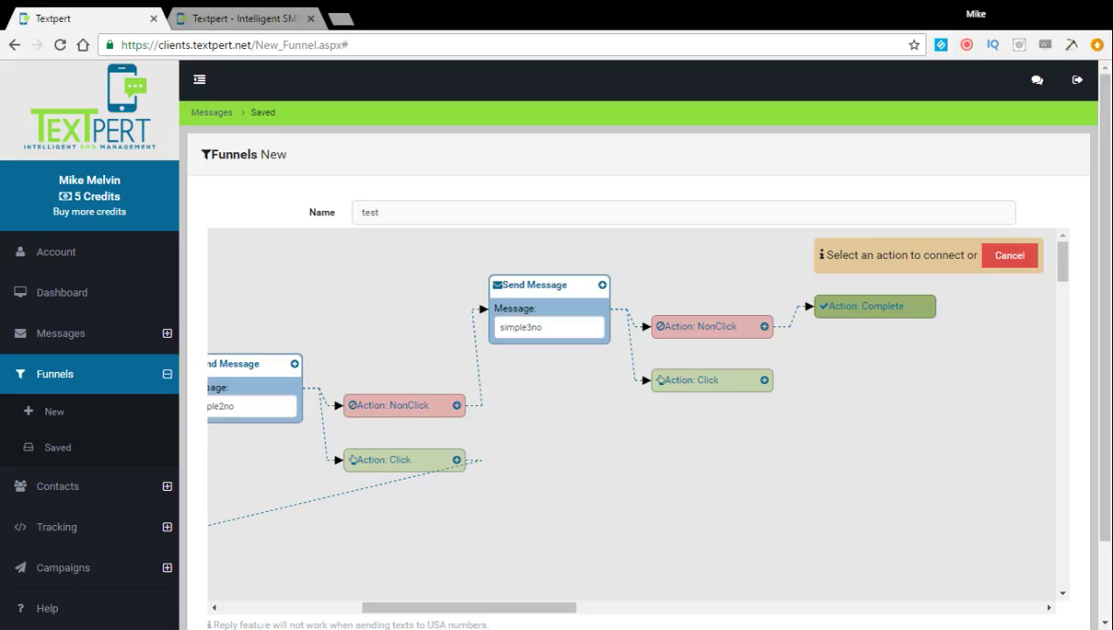
pyautogui.click(247, 607)
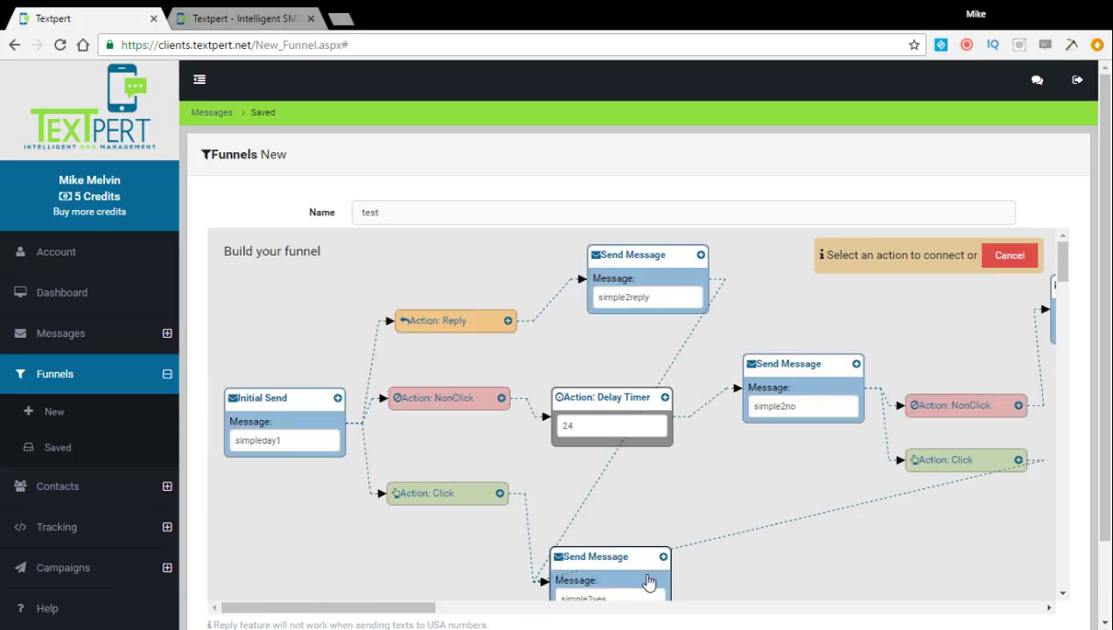
pyautogui.click(780, 607)
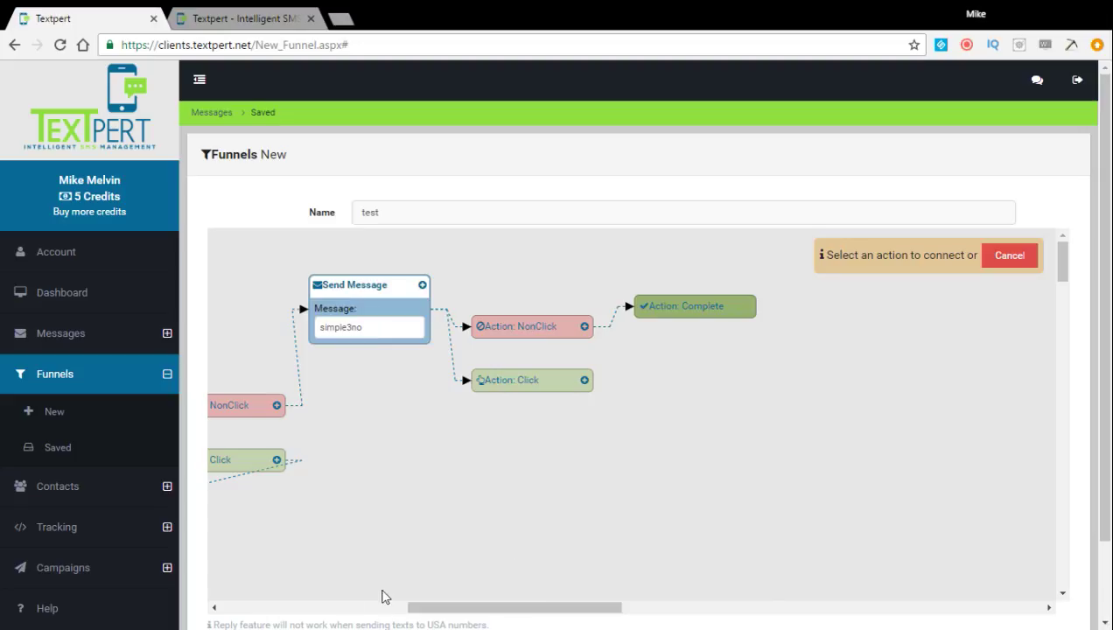
pyautogui.click(300, 608)
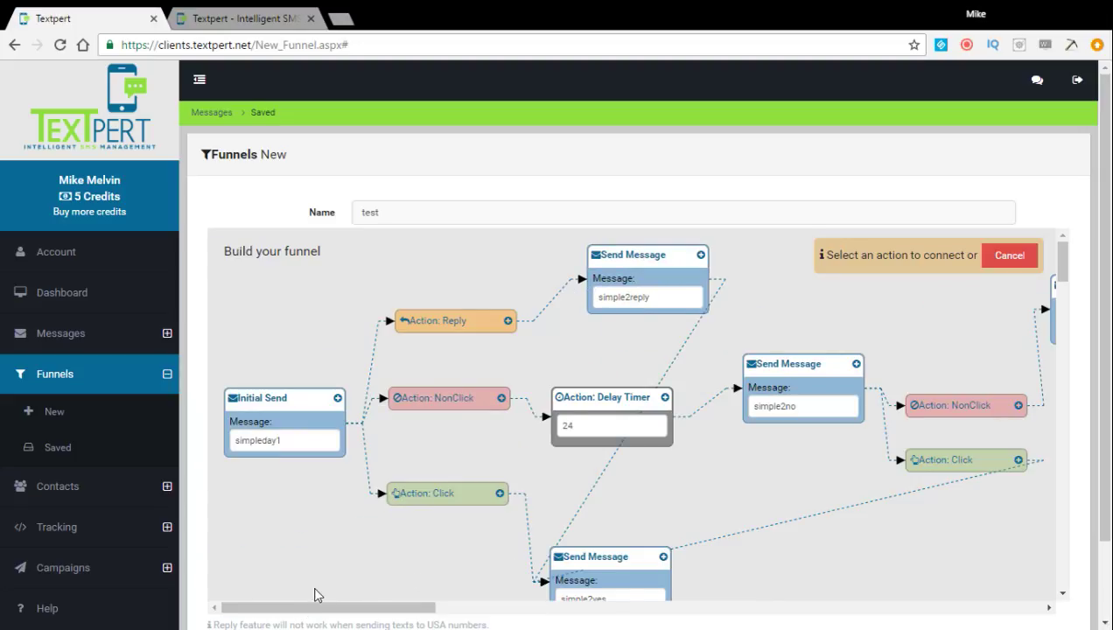
pyautogui.click(641, 561)
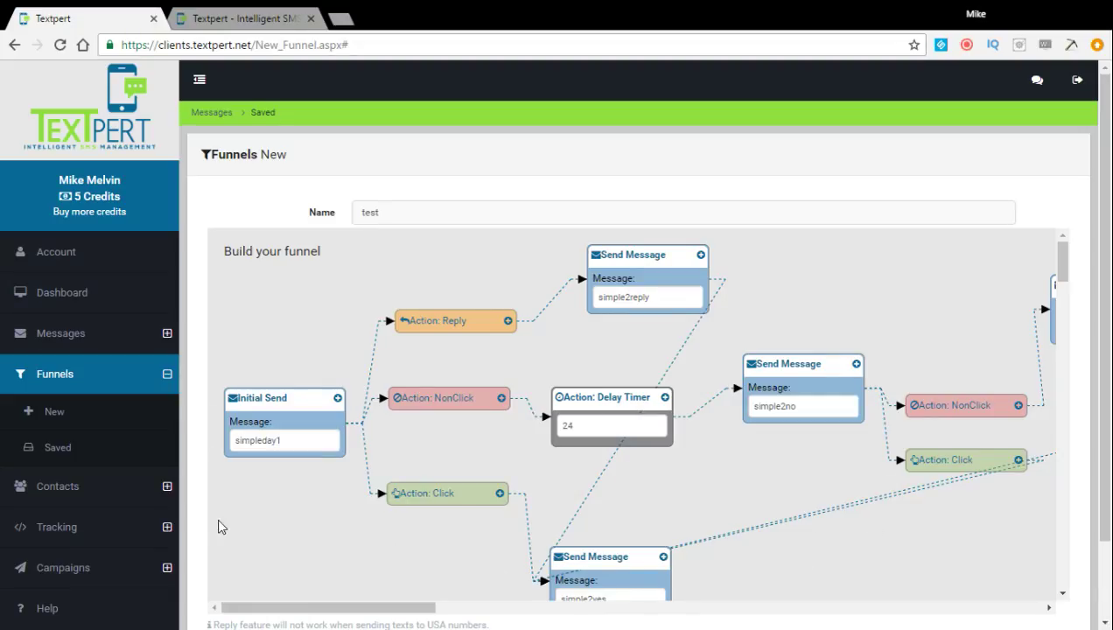
# Add a Click contact action to the simple2yes Send Message block
pyautogui.scroll(-1, 219, 526)
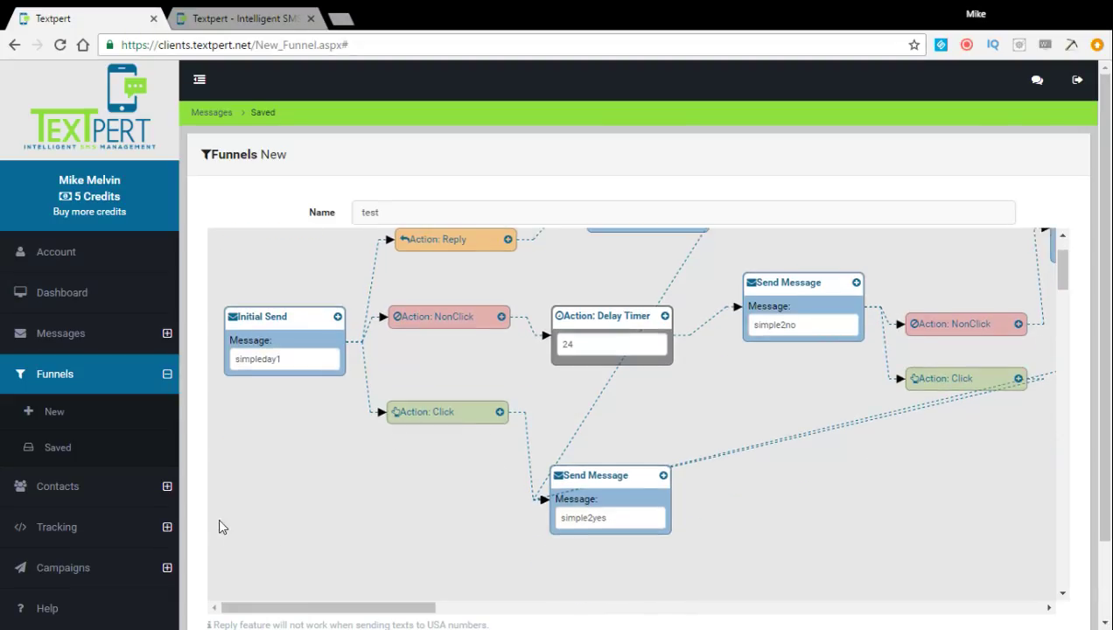
pyautogui.click(667, 478)
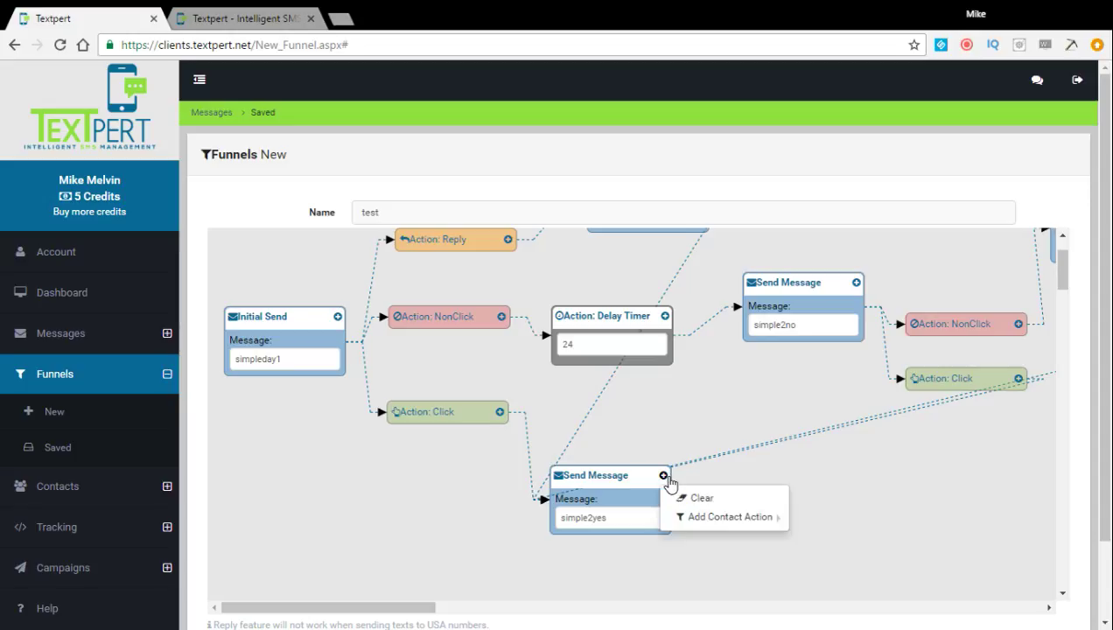
pyautogui.moveTo(722, 519)
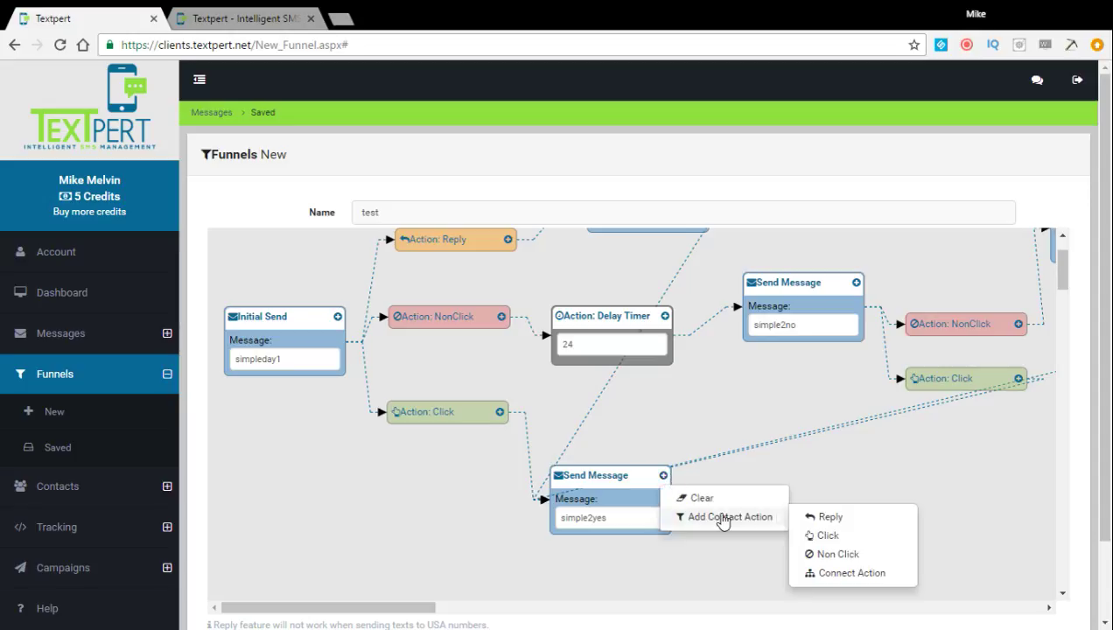
pyautogui.click(832, 536)
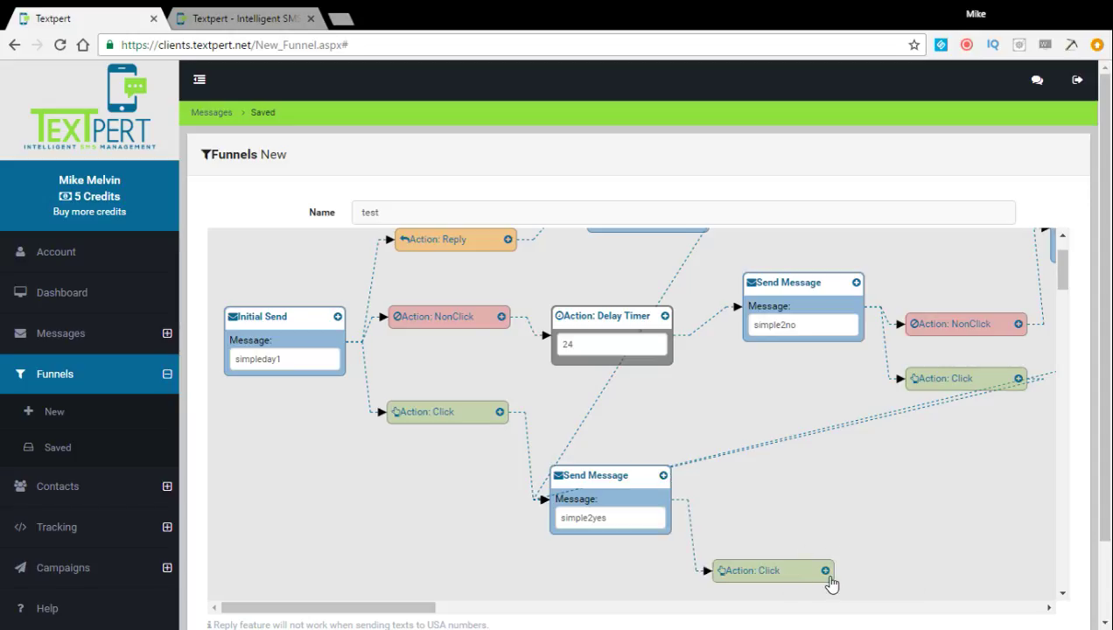
# Add a Send Message action with the message simple3yes to the Click action that follows simple2yes
pyautogui.click(827, 571)
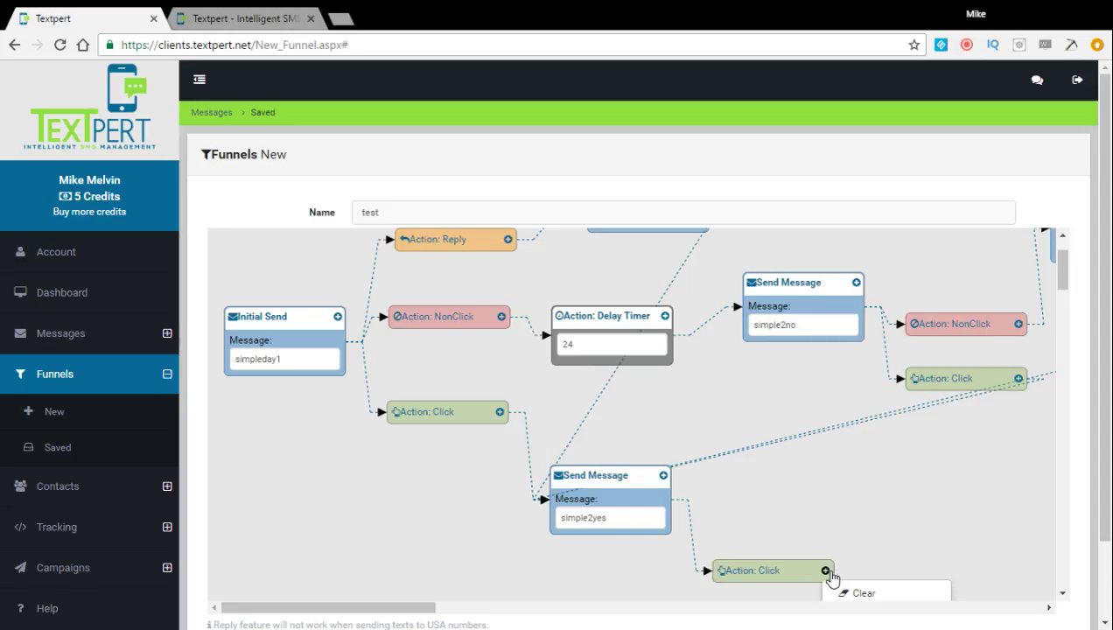
pyautogui.scroll(-1, 831, 578)
pyautogui.moveTo(828, 566)
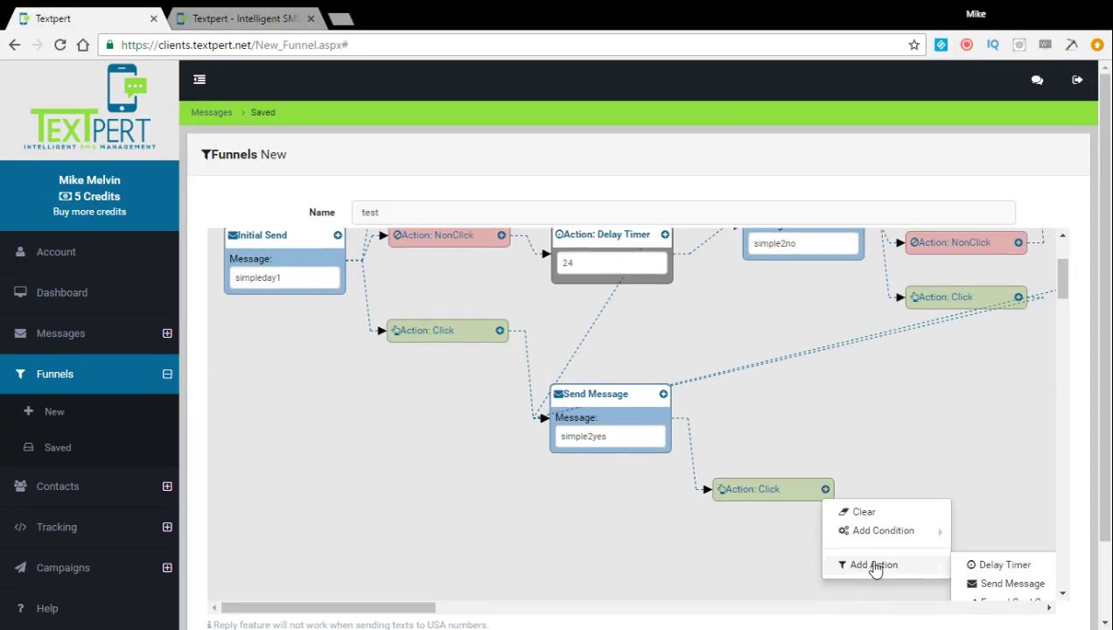
pyautogui.click(984, 583)
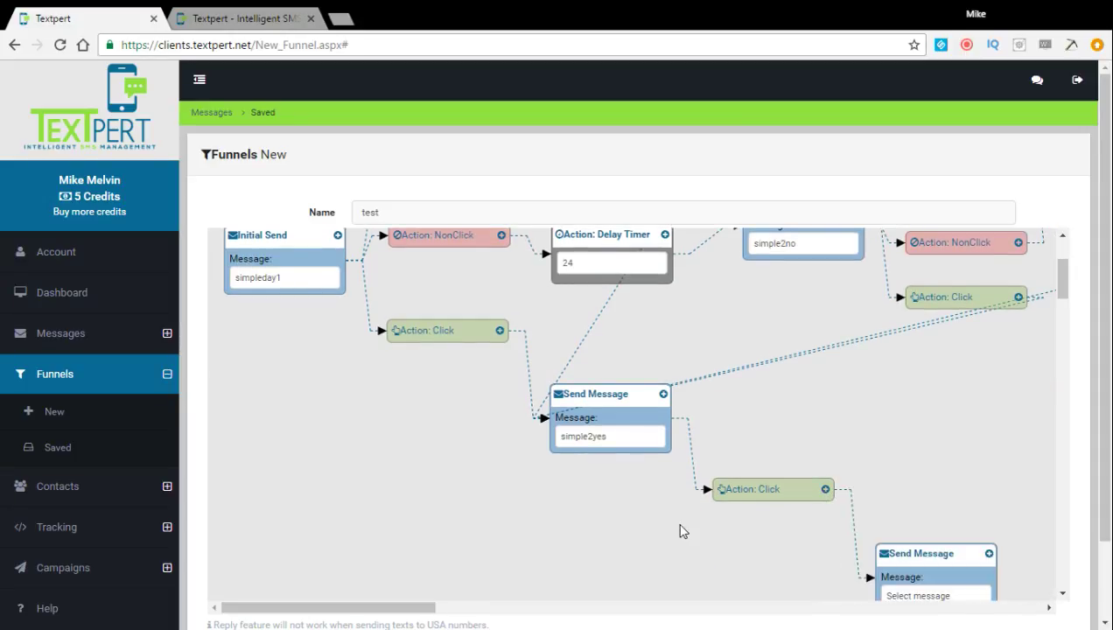
pyautogui.scroll(-2, 679, 530)
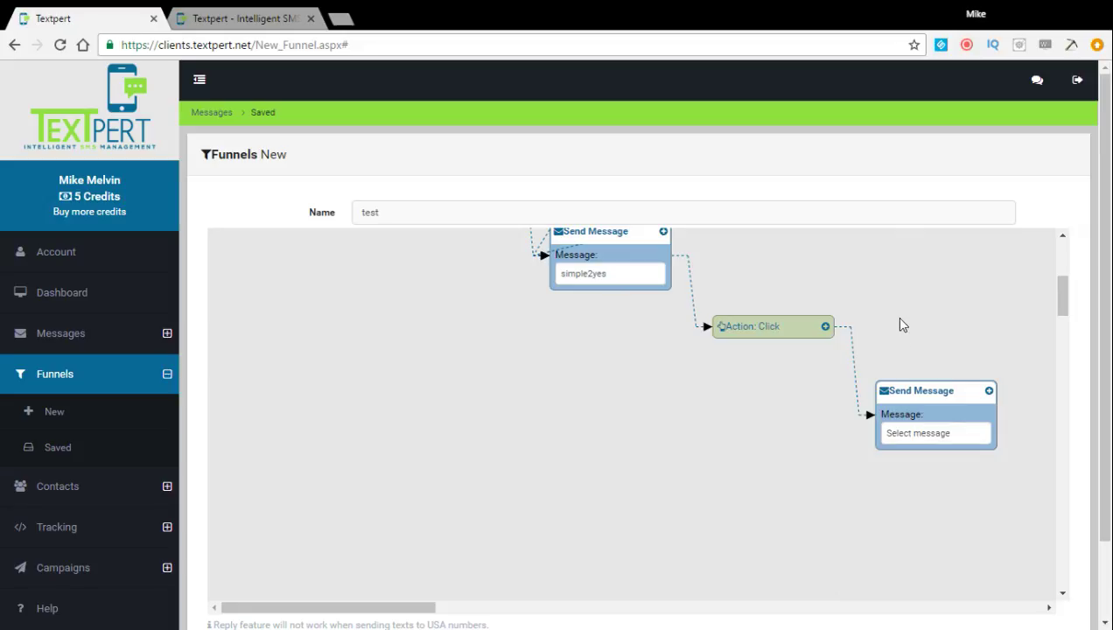
# Add a Click contact action to the simple3yes Send Message block
pyautogui.click(989, 395)
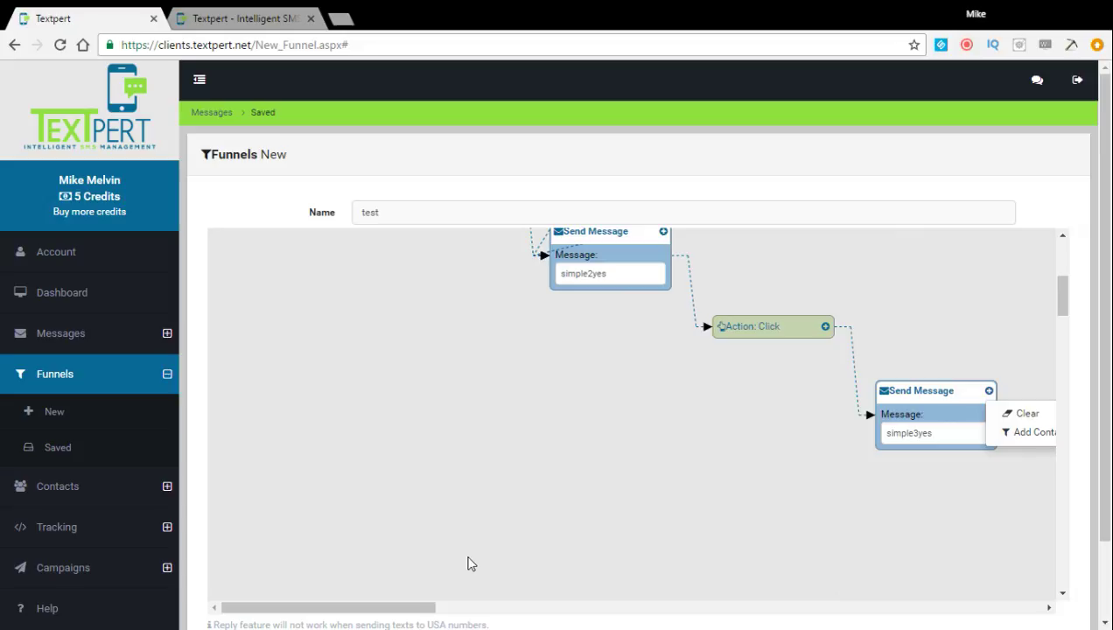
pyautogui.moveTo(308, 611); pyautogui.dragTo(444, 609)
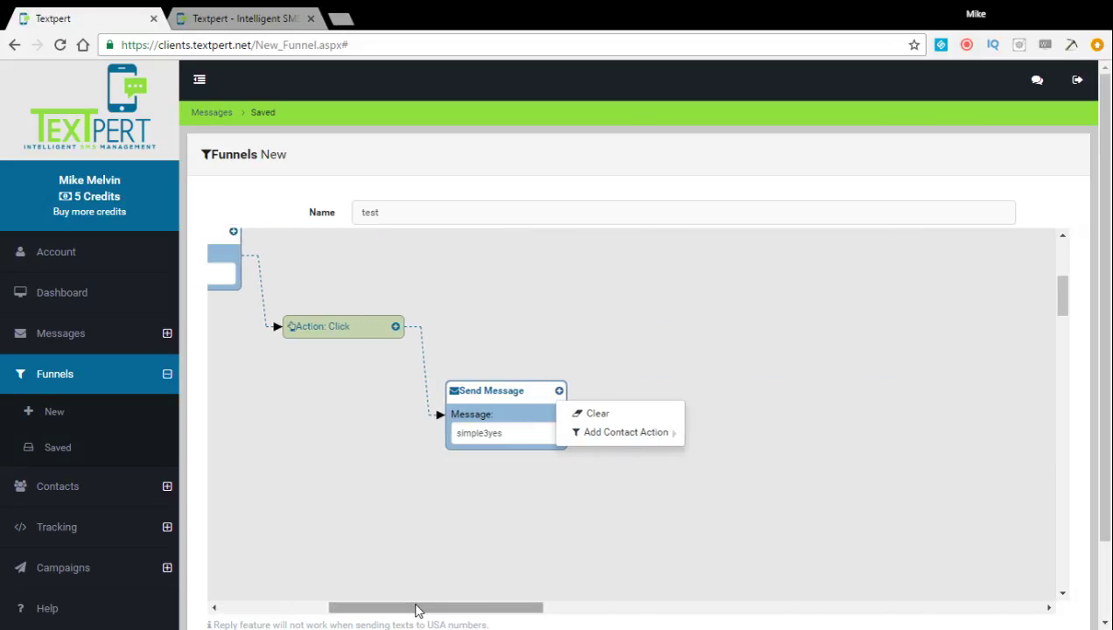
pyautogui.moveTo(656, 435)
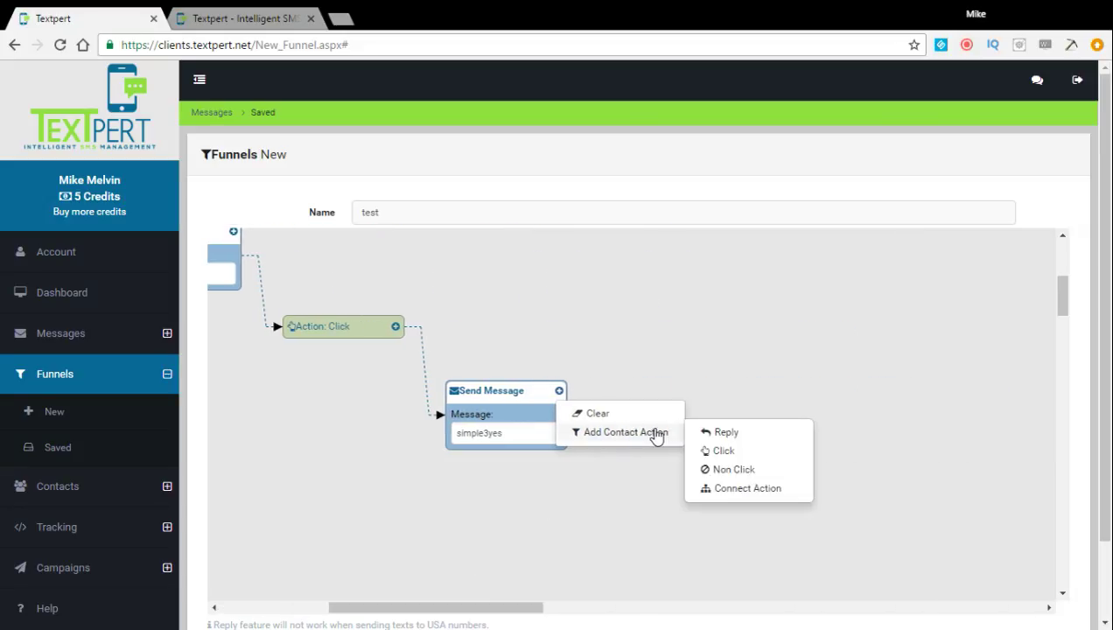
pyautogui.click(726, 452)
# Add a Send Message action with the message simple4yes to the Click action that follows simple3yes
pyautogui.click(726, 485)
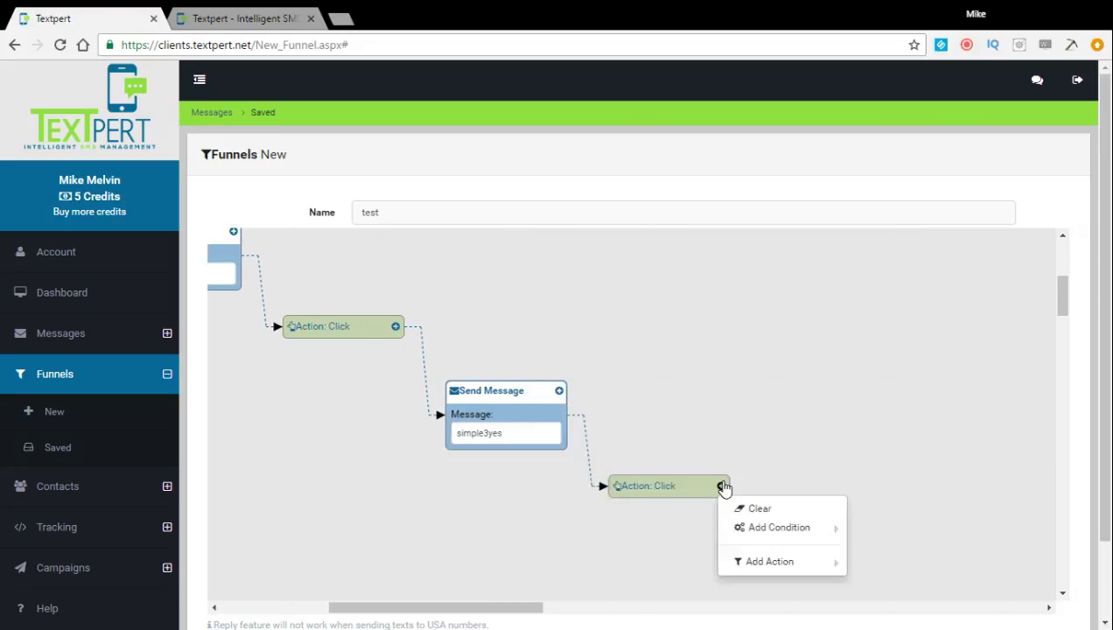
pyautogui.moveTo(778, 529)
pyautogui.moveTo(794, 564)
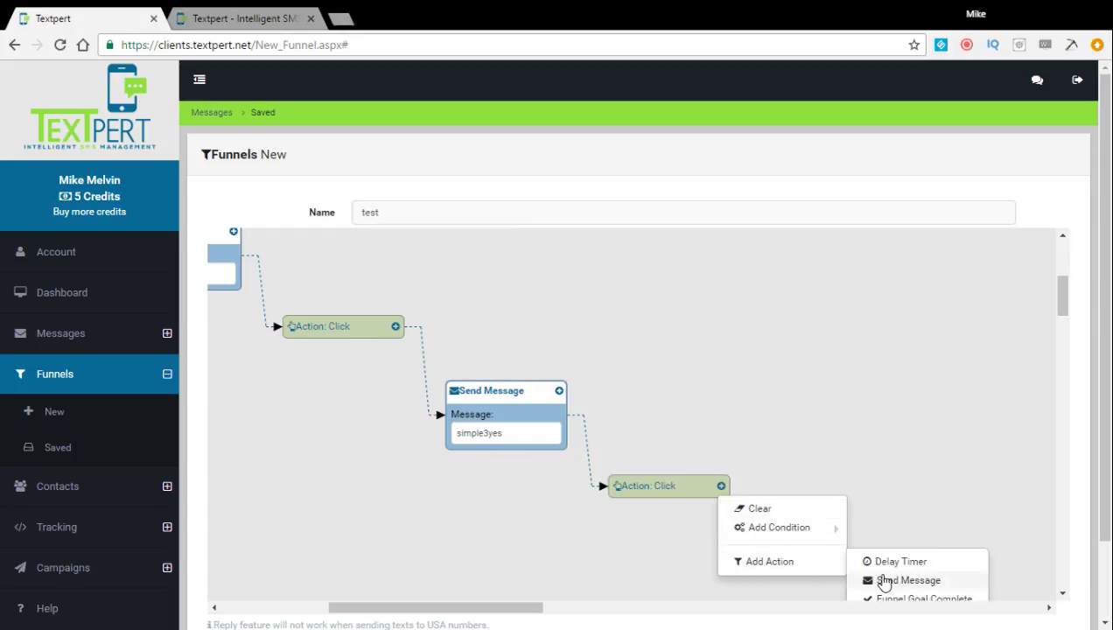
pyautogui.click(901, 581)
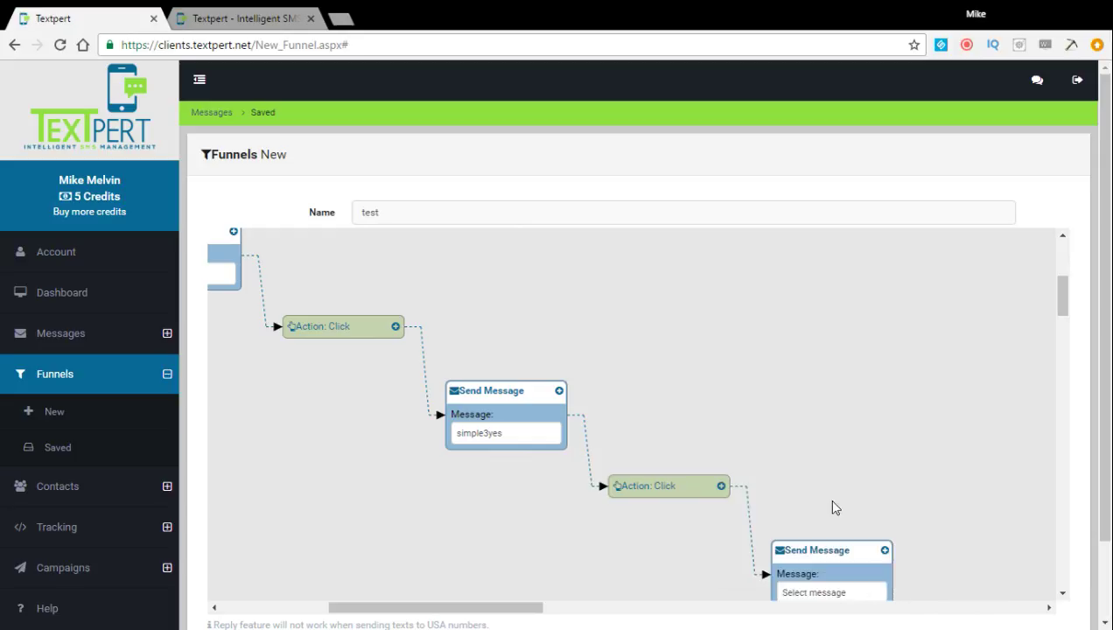
pyautogui.scroll(-1, 827, 498)
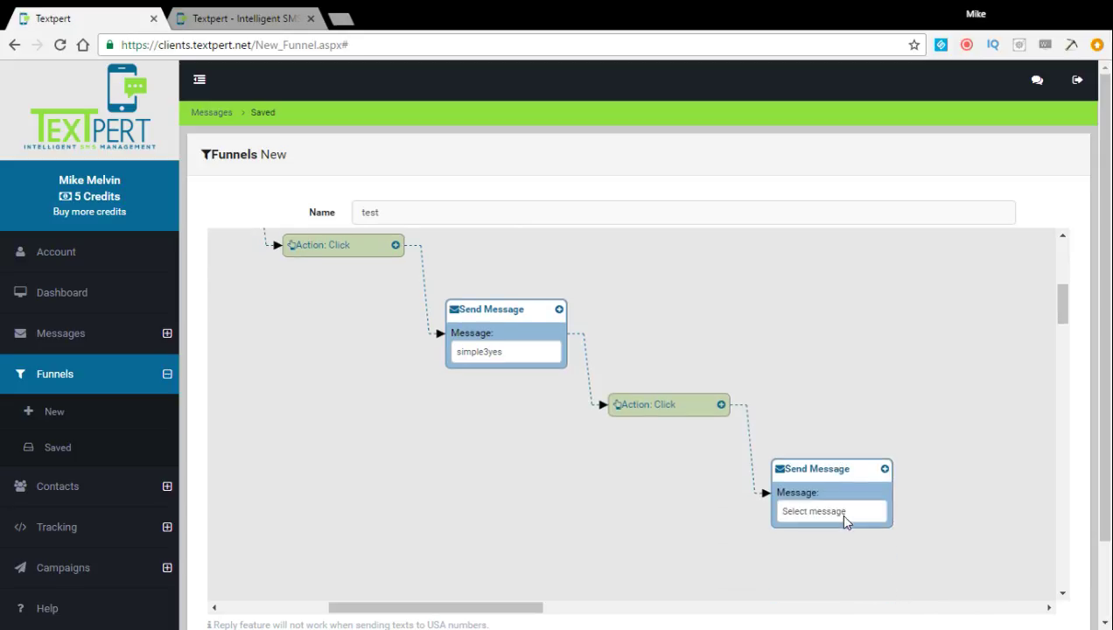
pyautogui.click(796, 446)
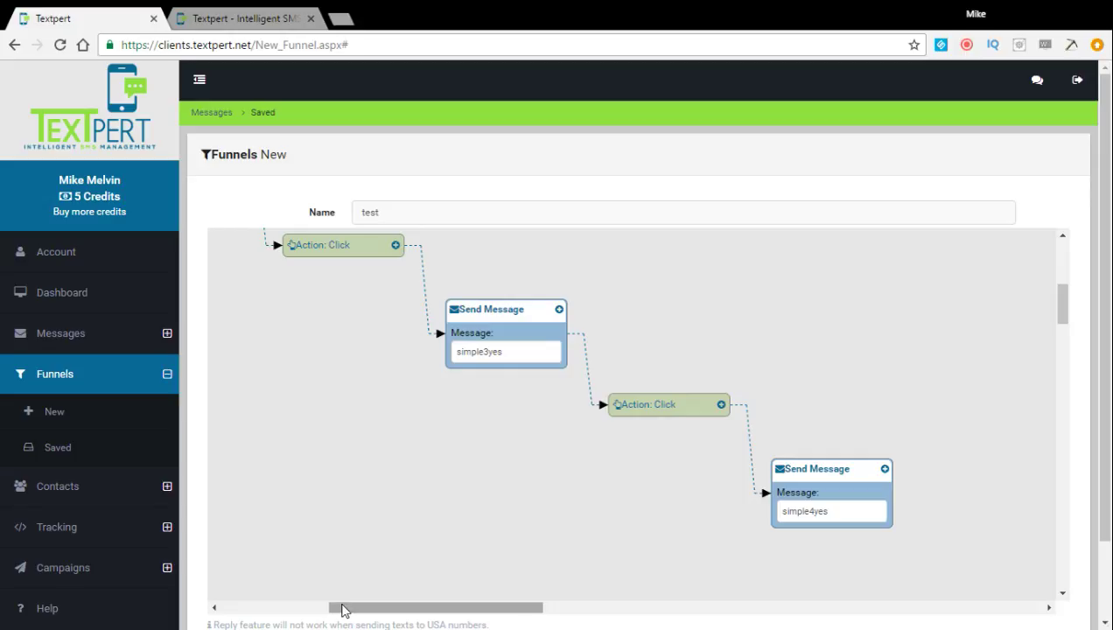
pyautogui.moveTo(345, 607); pyautogui.dragTo(297, 612)
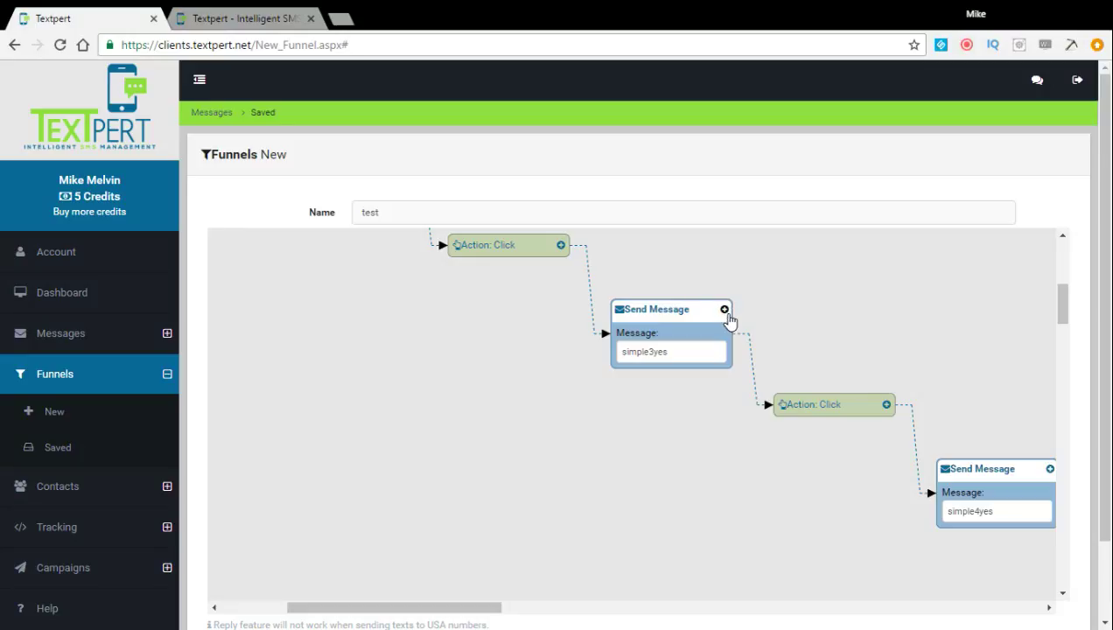
# Add a Non Click contact action to the simple3yes Send Message block
pyautogui.click(732, 312)
pyautogui.moveTo(800, 352)
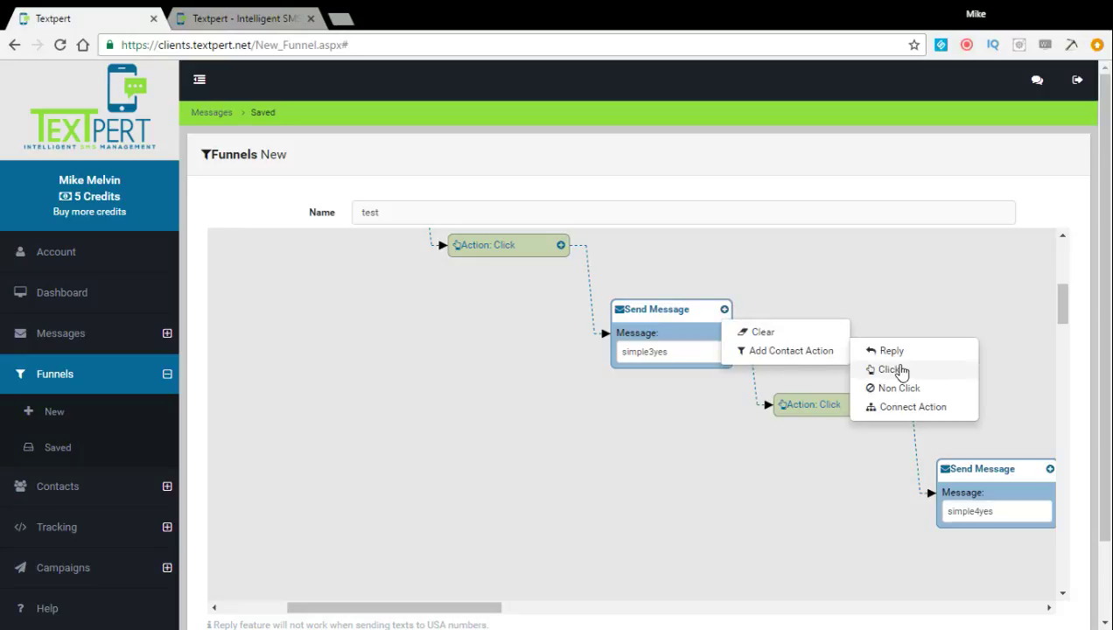
pyautogui.click(901, 387)
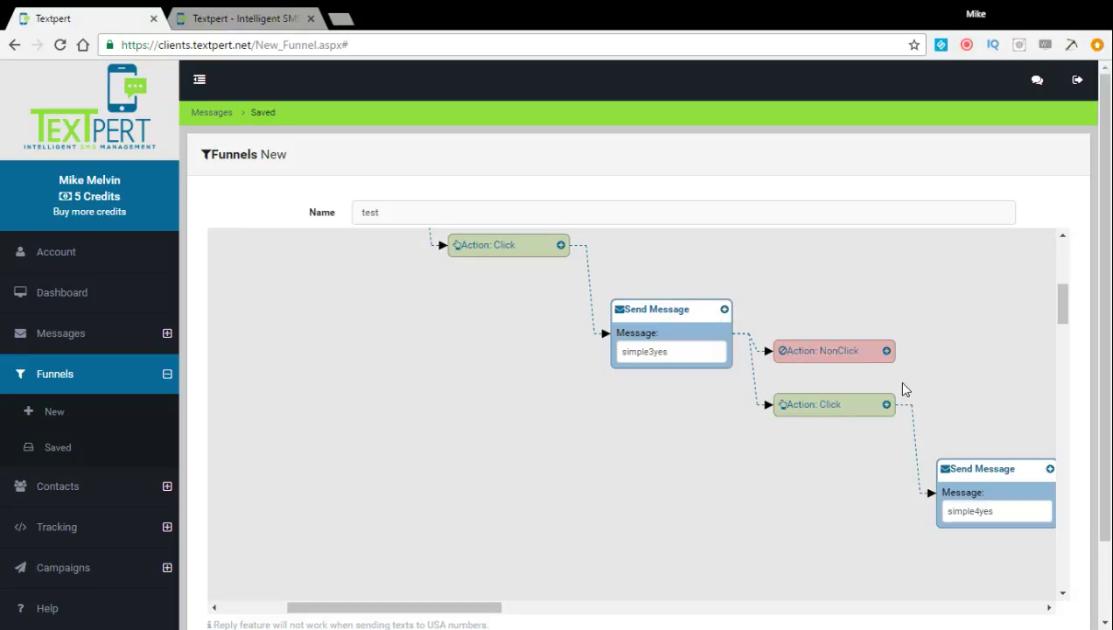
# Give the NonClick action after simple3yes a user-not-clicked-after-time condition of 24 hours and move its block above the Click action
pyautogui.click(887, 351)
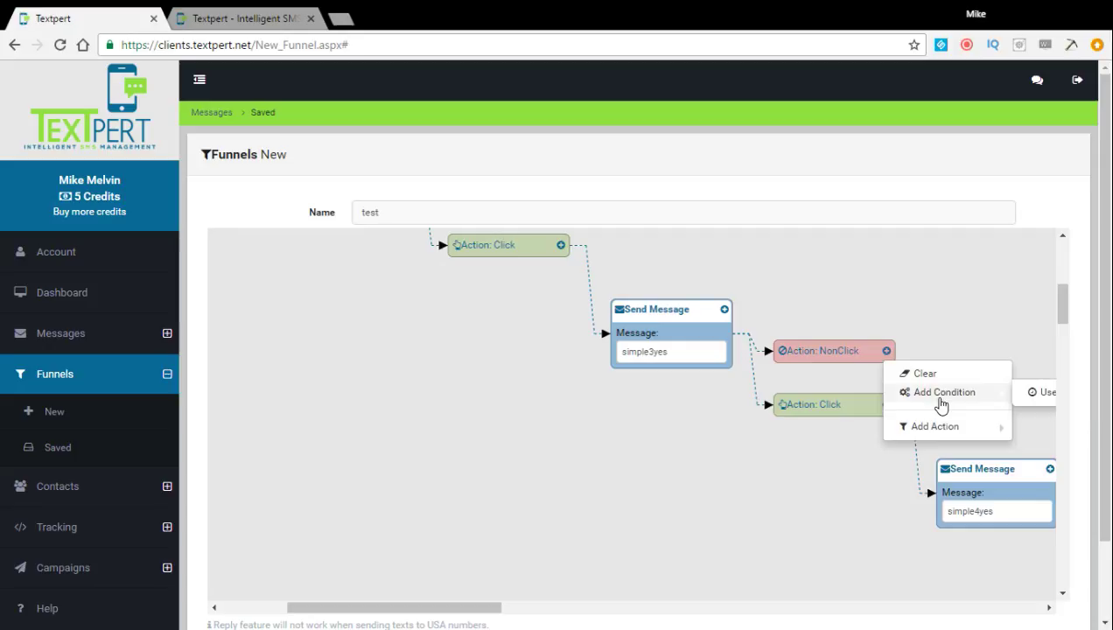
pyautogui.moveTo(332, 617); pyautogui.dragTo(450, 618)
pyautogui.moveTo(500, 398)
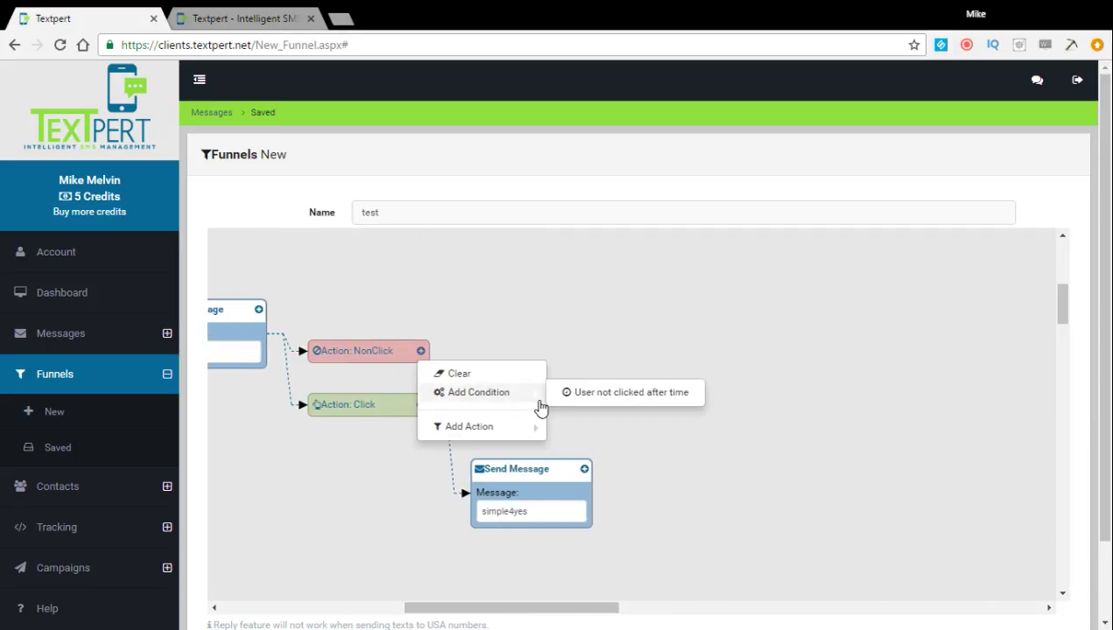
pyautogui.click(622, 393)
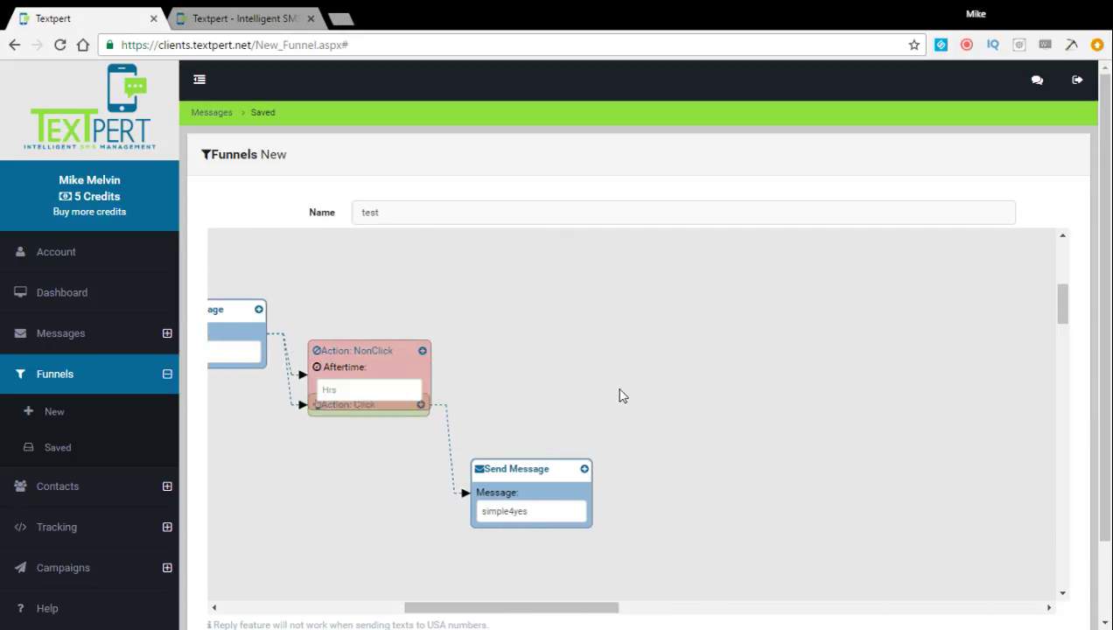
pyautogui.click(356, 408)
pyautogui.write('2')
pyautogui.press('BackSpace')
pyautogui.press('BackSpace')
pyautogui.write('1')
pyautogui.press('BackSpace')
pyautogui.write('24')
pyautogui.moveTo(422, 354); pyautogui.dragTo(490, 274)
# Add a Send Message action with the message simple3no to the NonClick action that follows simple3yes
pyautogui.click(496, 270)
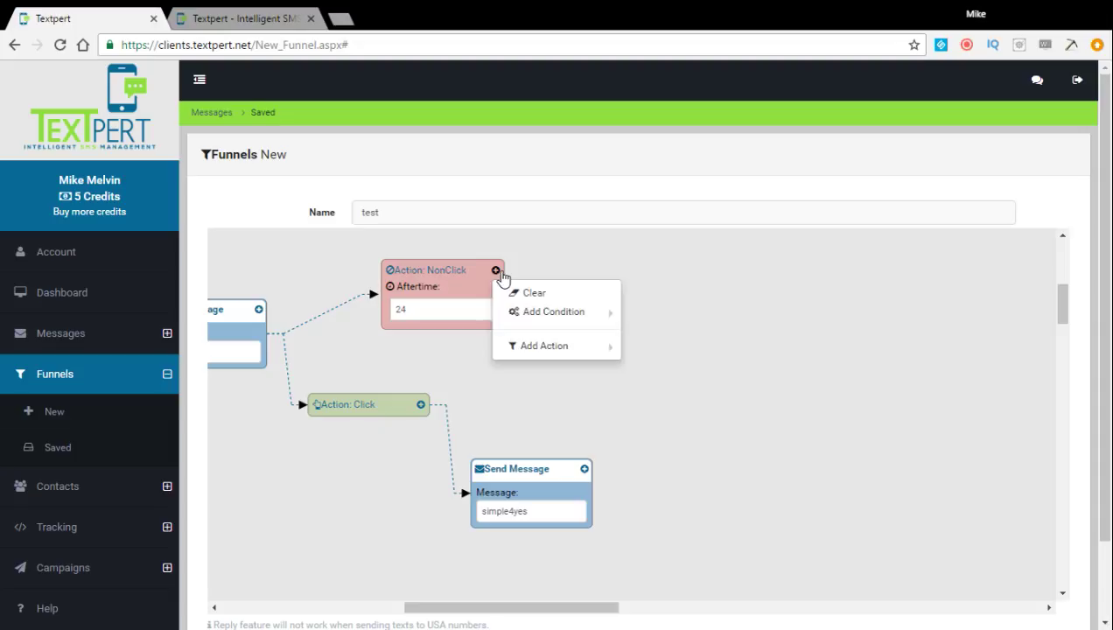
pyautogui.click(540, 346)
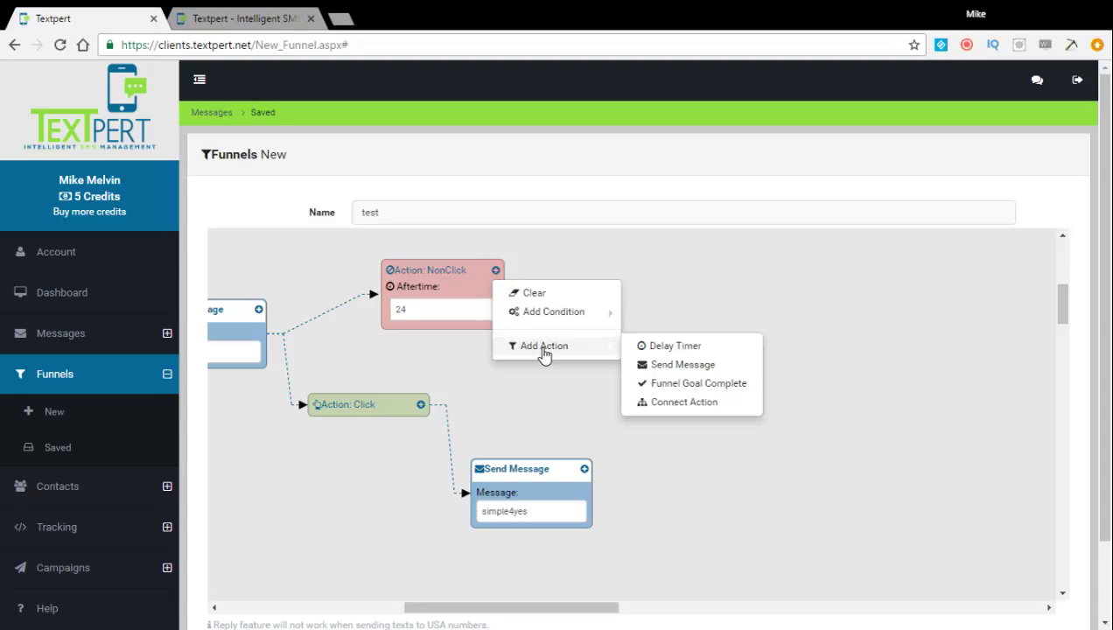
pyautogui.click(679, 369)
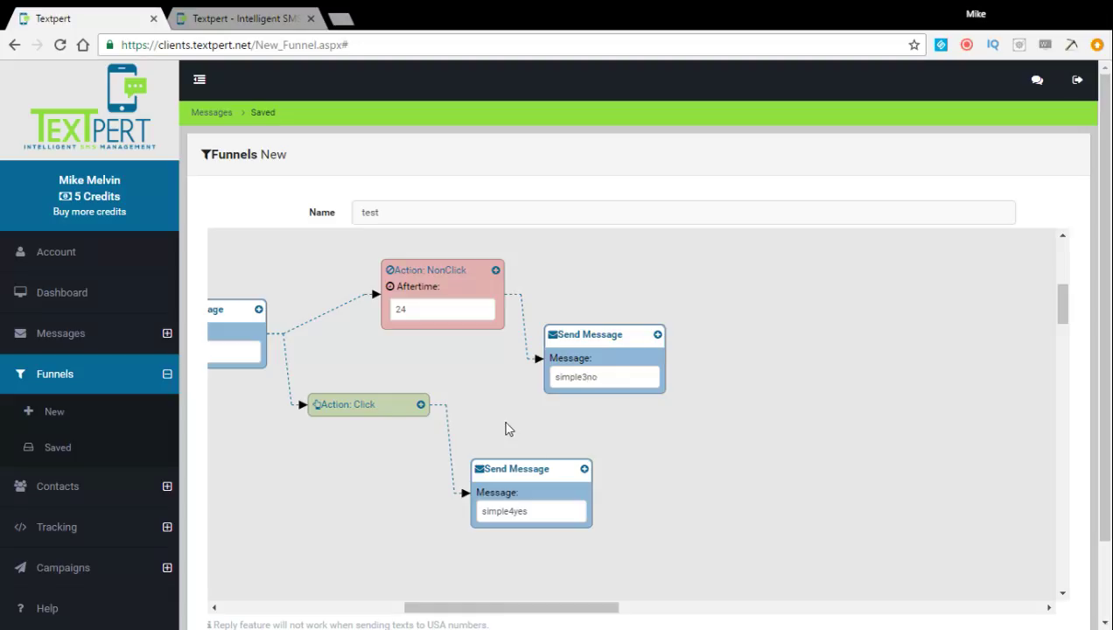
# Review the funnel's reply, non-click and click branches and the options of the simple2reply Send Message block
pyautogui.click(278, 608)
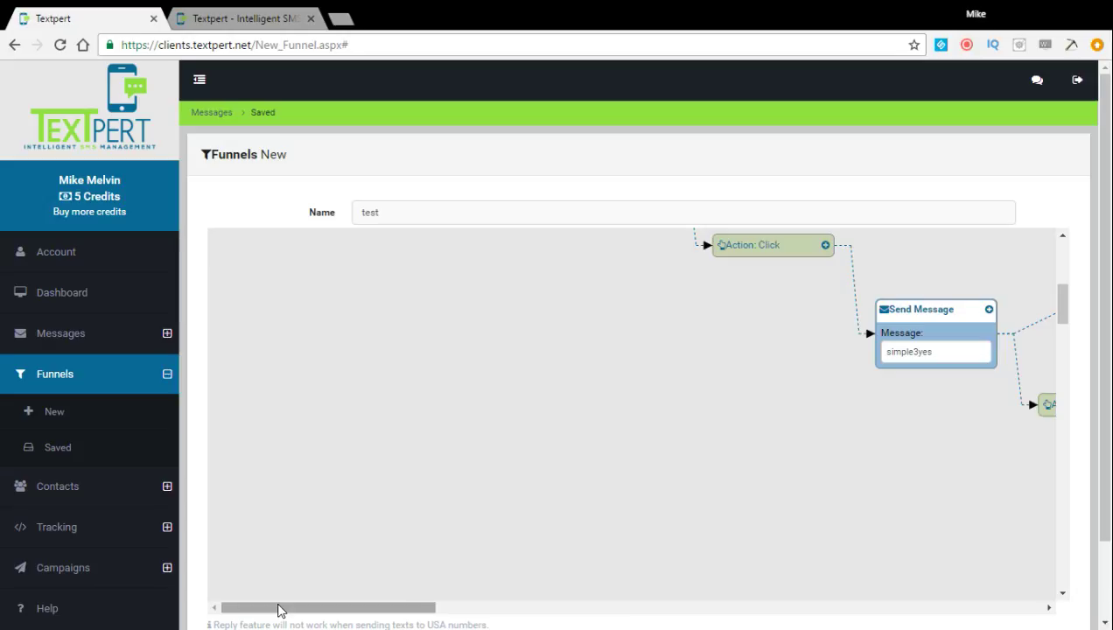
pyautogui.scroll(5, 328, 505)
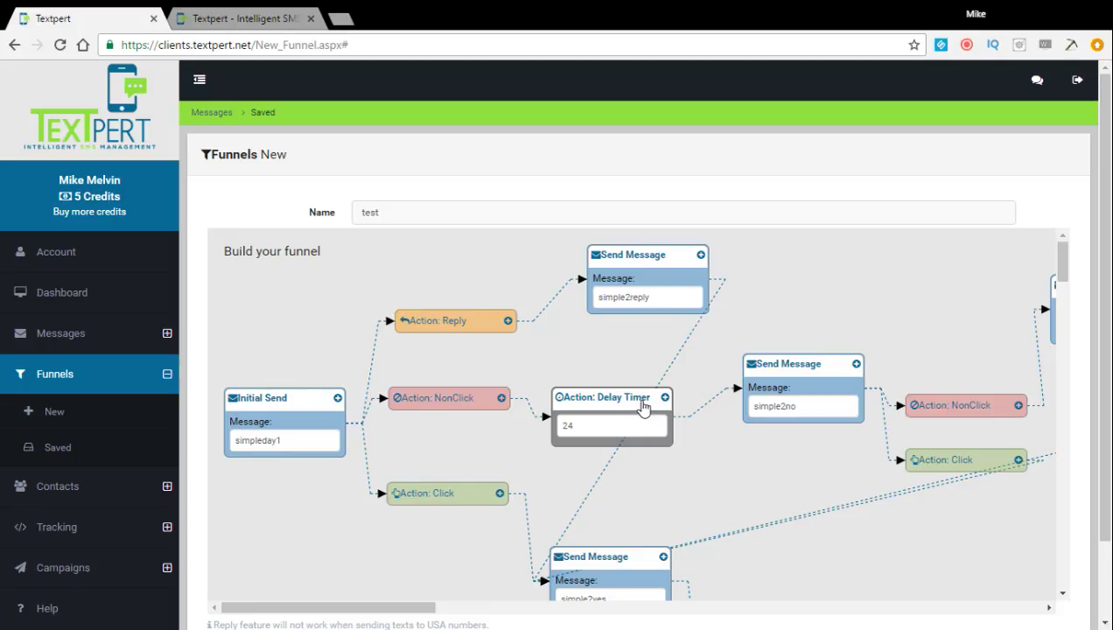
pyautogui.scroll(-1, 624, 562)
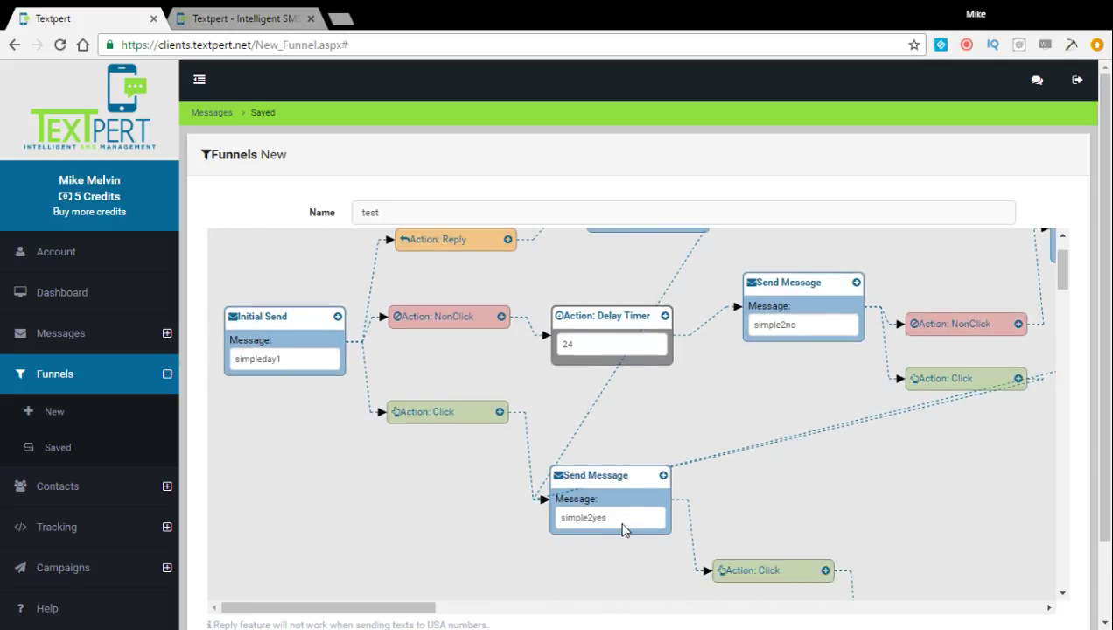
pyautogui.scroll(1, 626, 525)
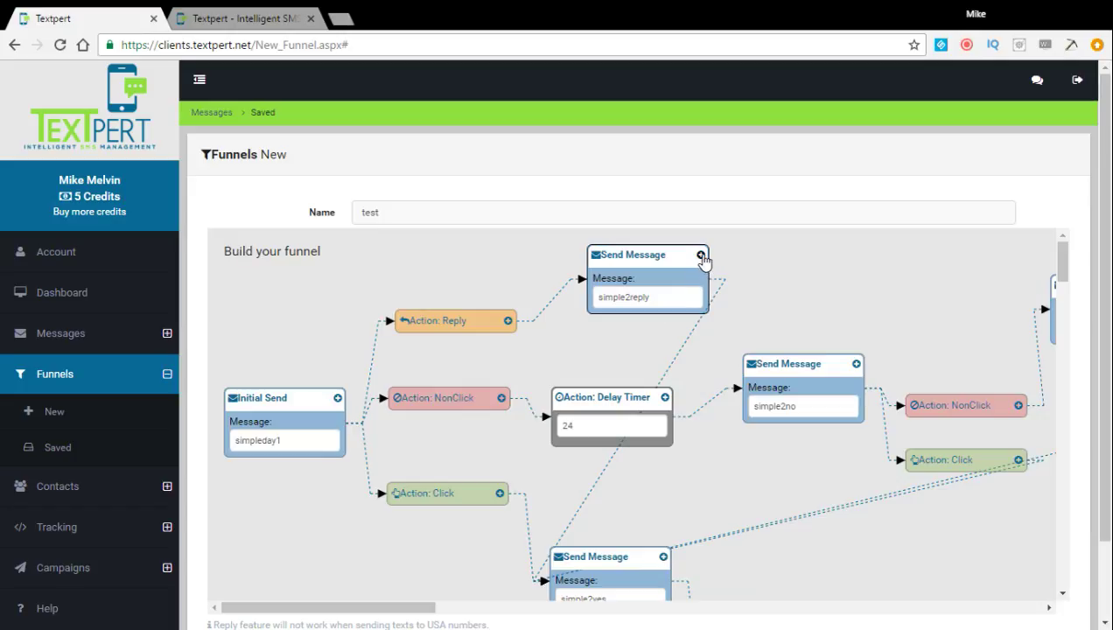
pyautogui.click(700, 257)
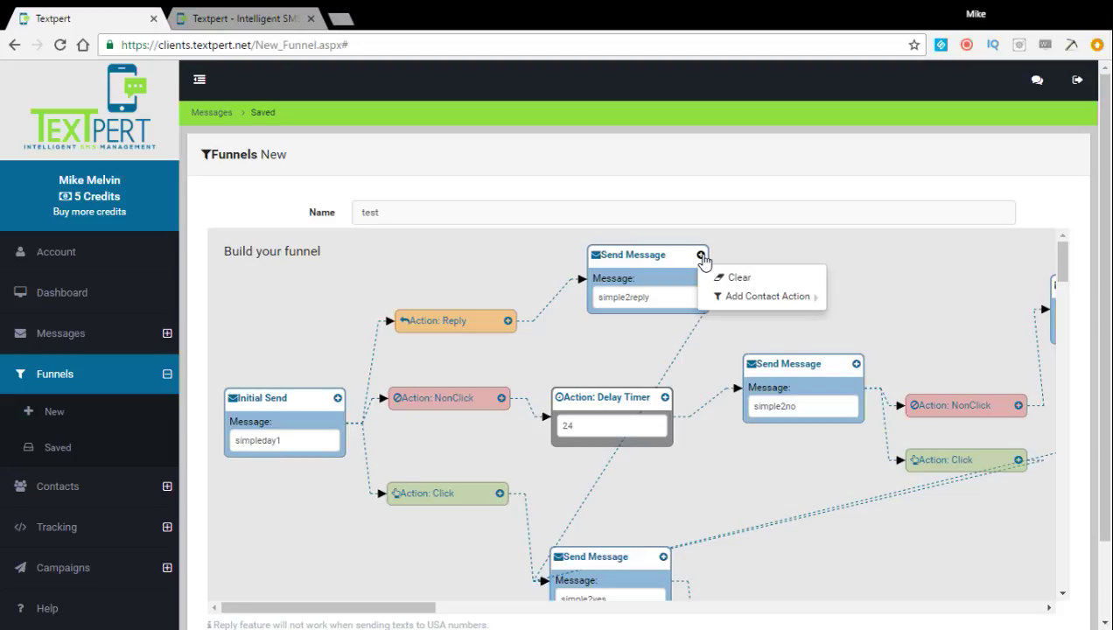
pyautogui.moveTo(767, 302)
pyautogui.moveTo(286, 613)
pyautogui.mouseDown()
pyautogui.moveTo(343, 610)
pyautogui.moveTo(286, 610)
pyautogui.moveTo(300, 610)
pyautogui.mouseUp()
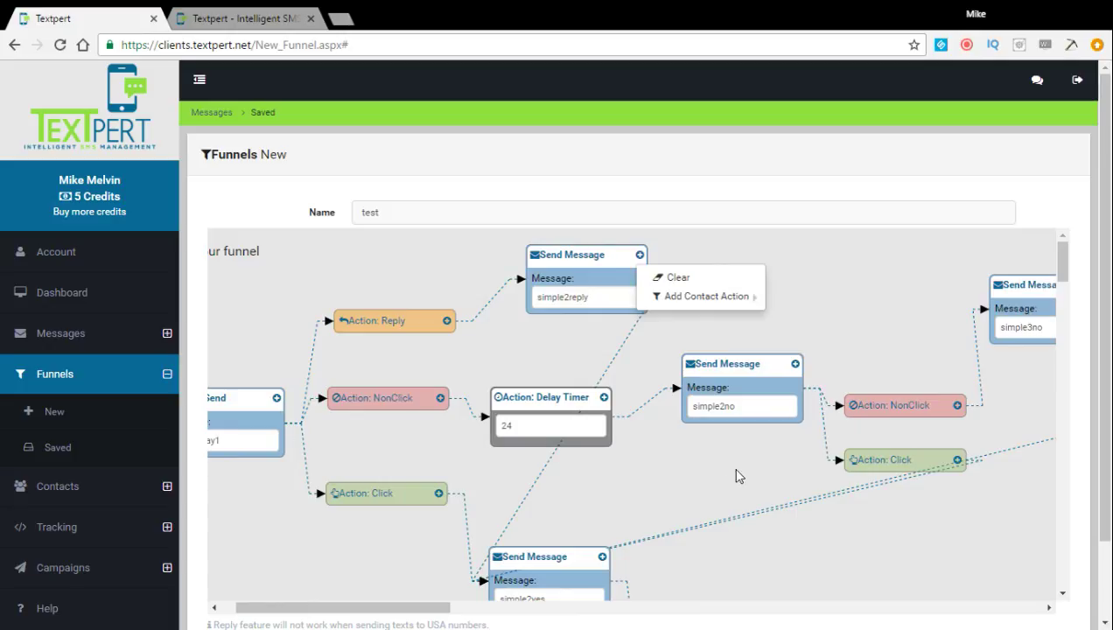
pyautogui.moveTo(341, 610); pyautogui.dragTo(469, 603)
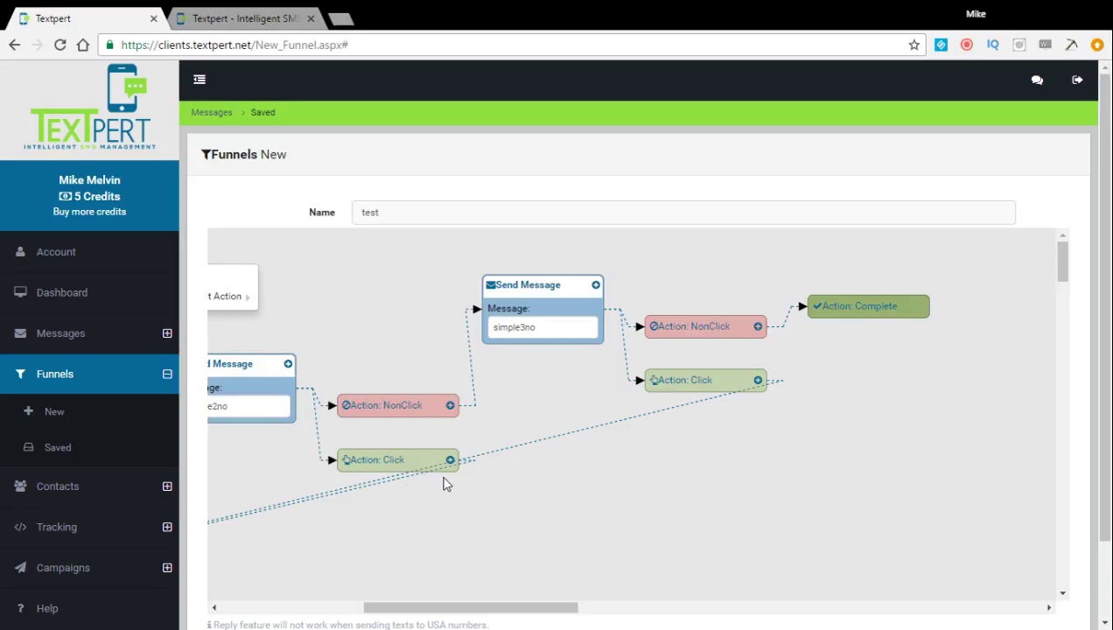
pyautogui.click(297, 608)
pyautogui.click(308, 607)
# Add a Click contact action to the simple4yes Send Message block
pyautogui.scroll(-5, 463, 545)
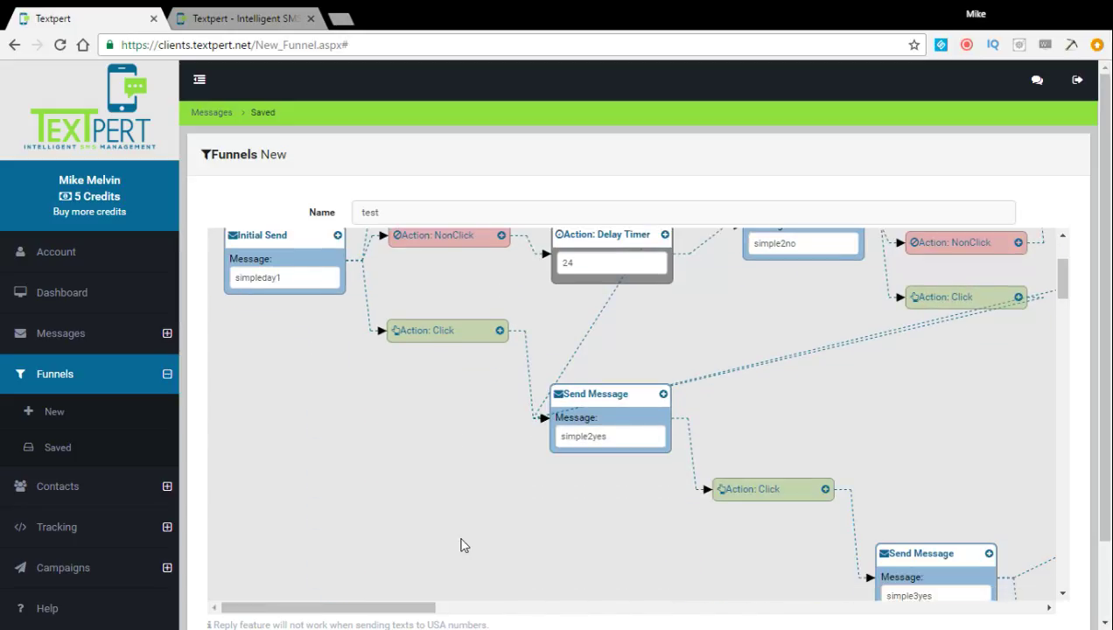
pyautogui.click(772, 610)
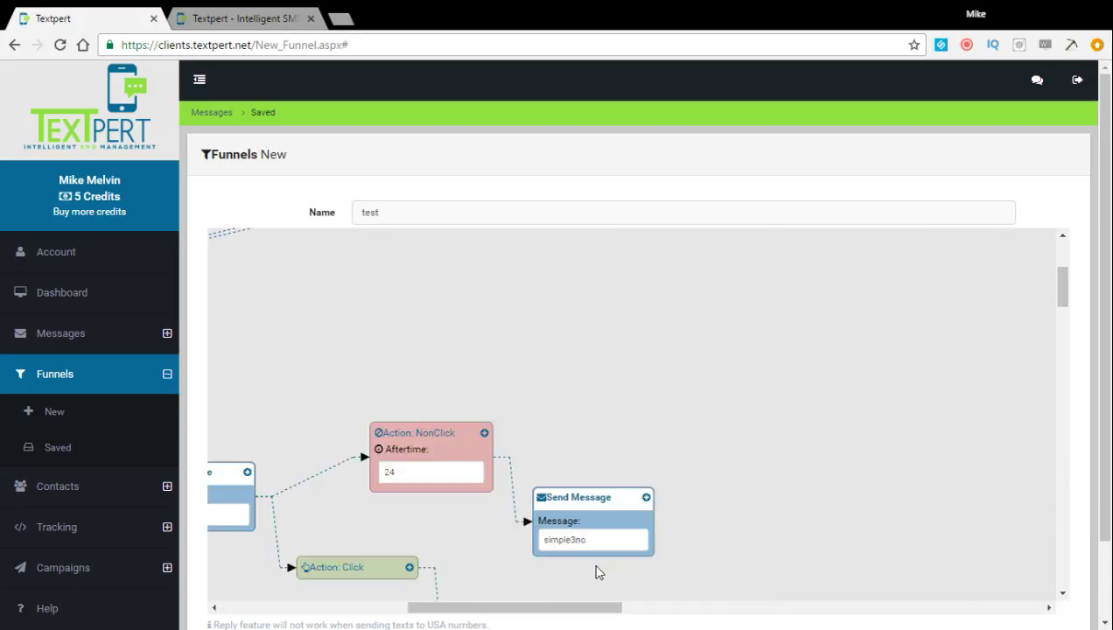
pyautogui.scroll(-2, 479, 561)
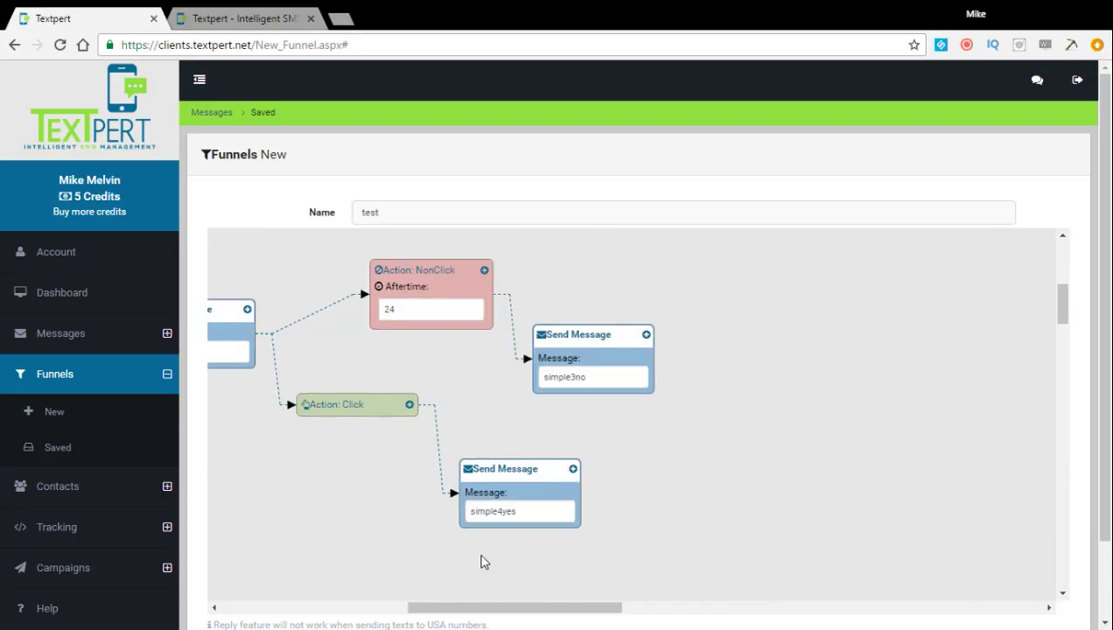
pyautogui.click(574, 471)
pyautogui.moveTo(616, 516)
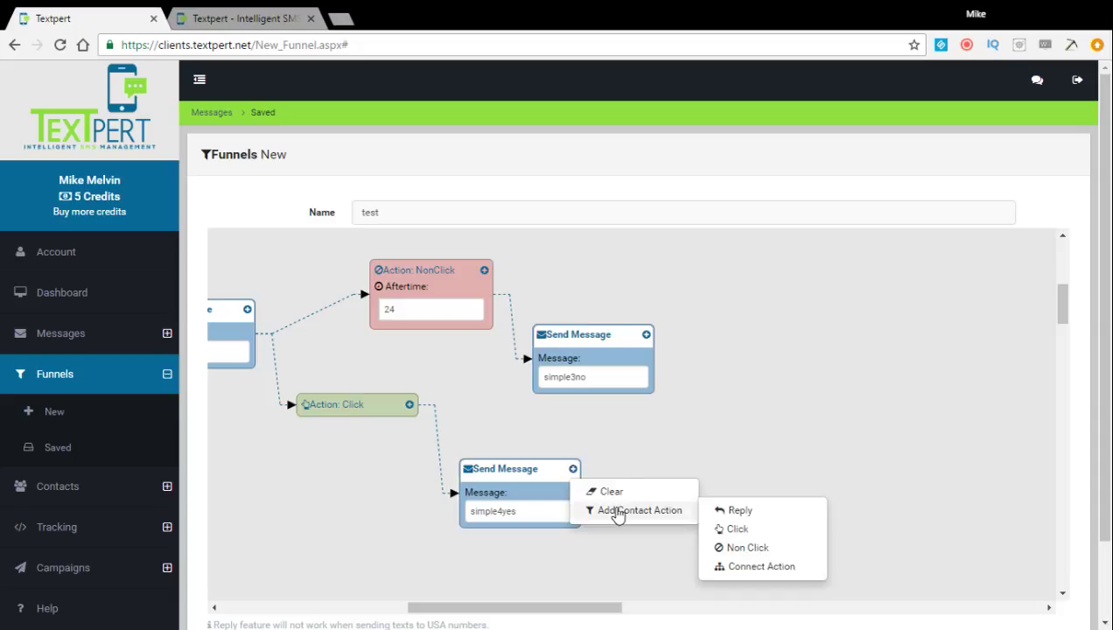
pyautogui.click(739, 529)
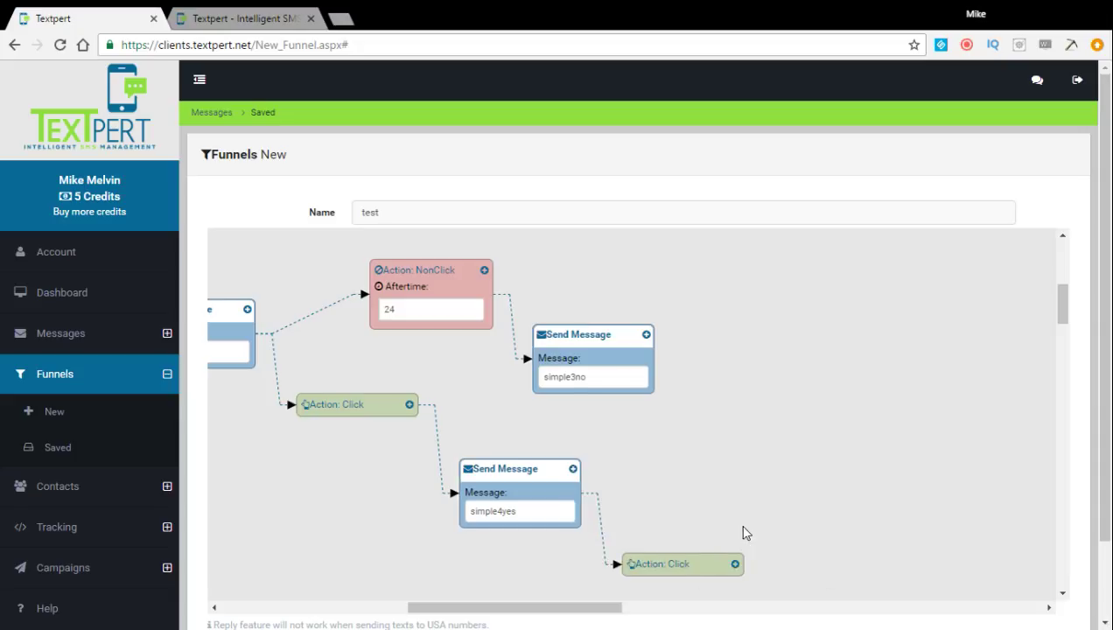
# Add a Delay Timer of .19 hours to the Click action that follows simple4yes
pyautogui.scroll(-2, 744, 532)
pyautogui.click(735, 400)
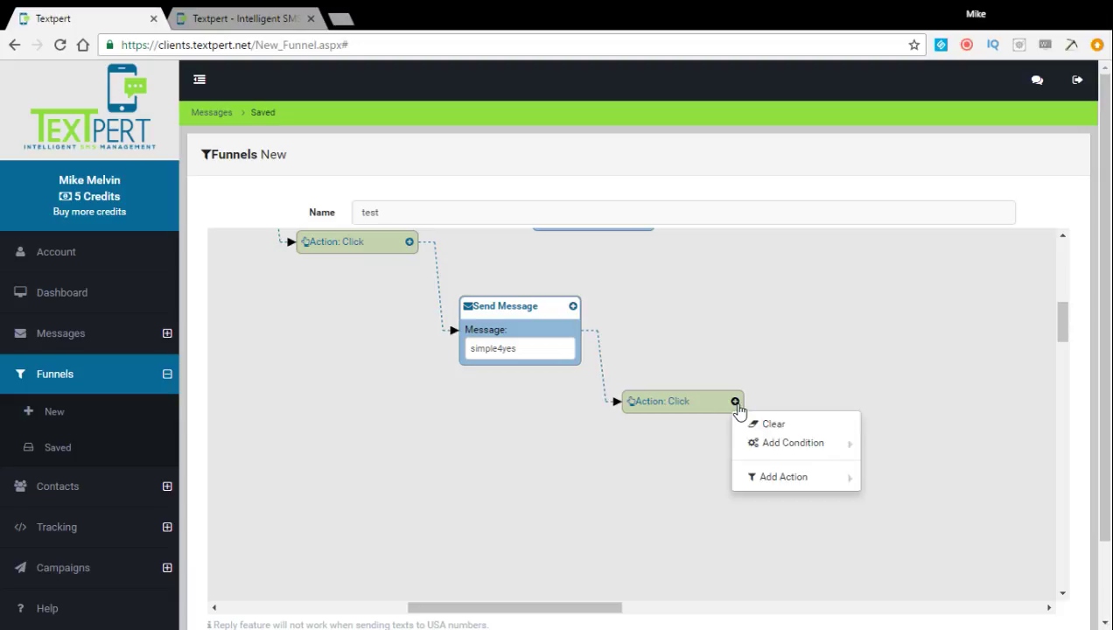
pyautogui.moveTo(781, 446)
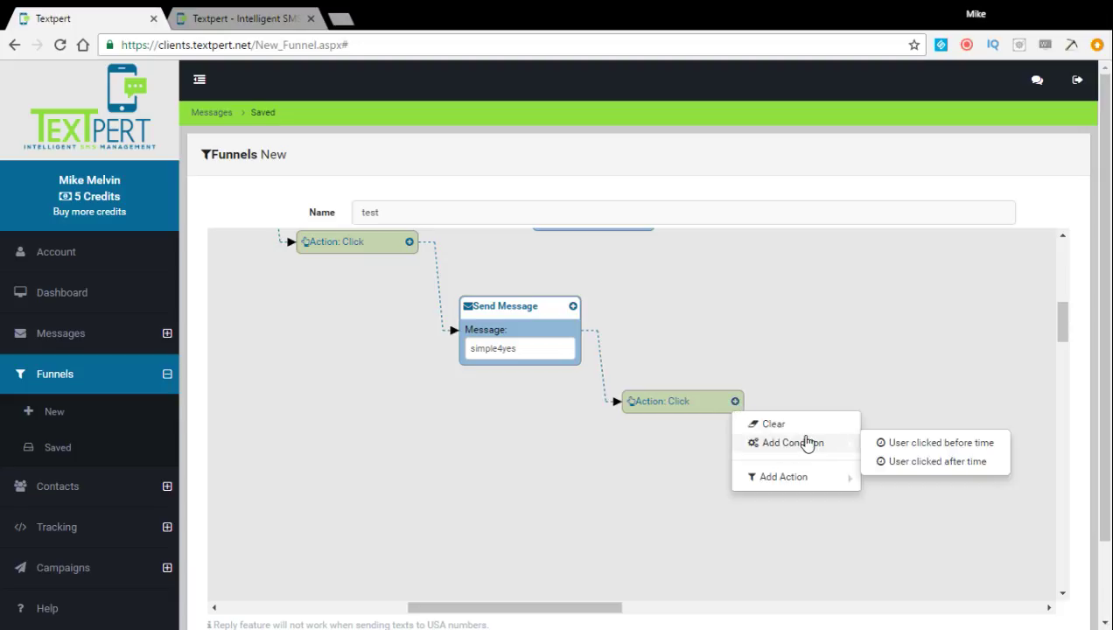
pyautogui.moveTo(822, 480)
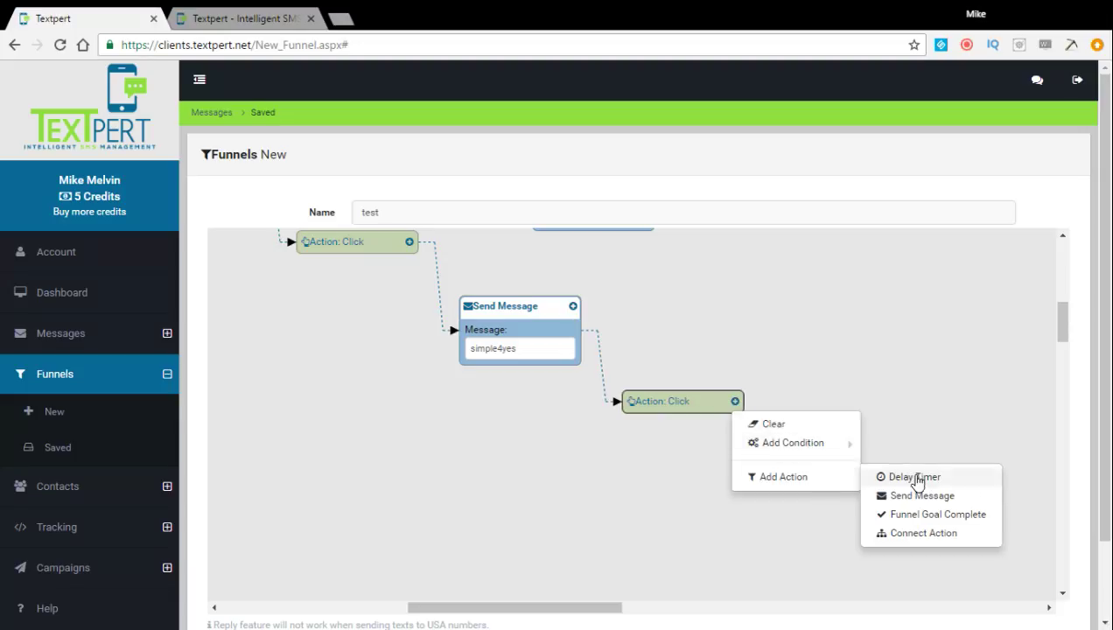
pyautogui.click(914, 477)
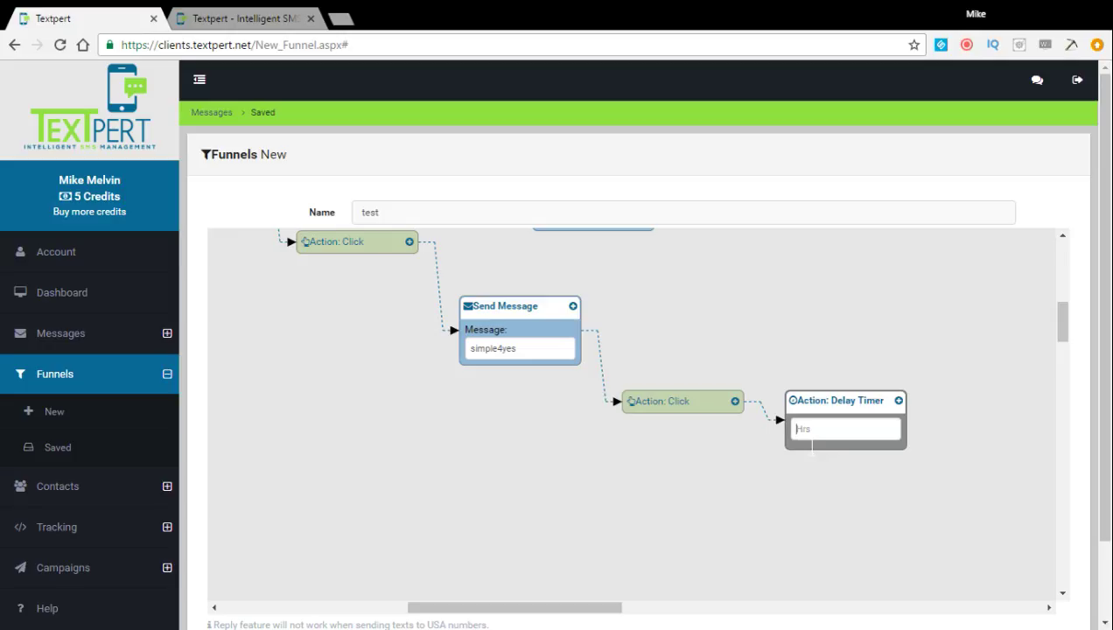
pyautogui.write('19')
# Add a Send Message action to the .19-hour Delay Timer
pyautogui.click(899, 403)
pyautogui.moveTo(938, 441)
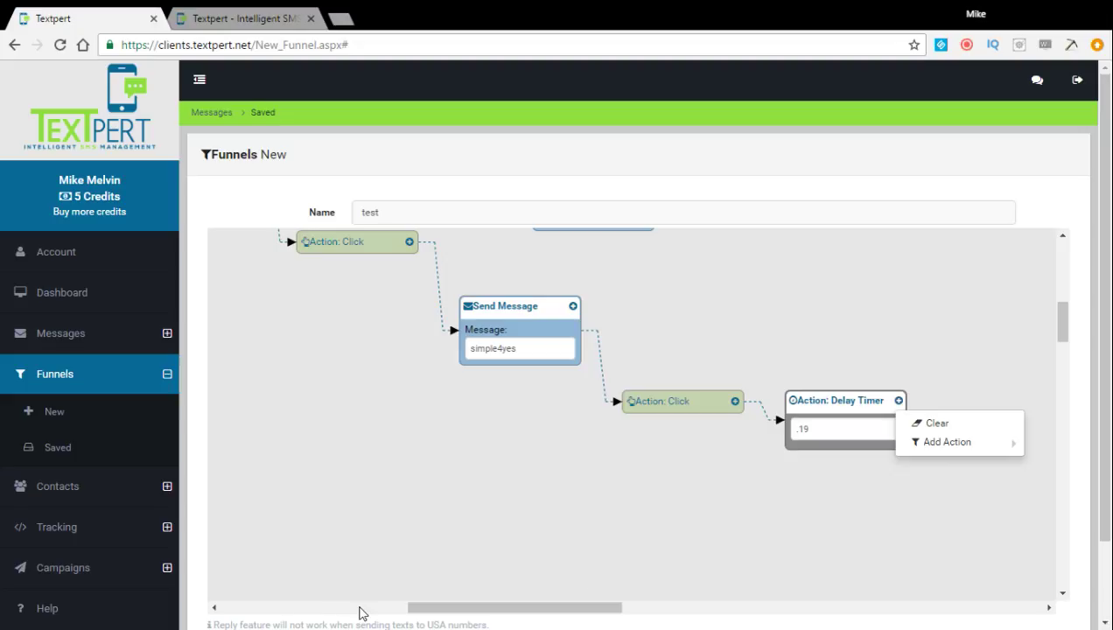
pyautogui.click(784, 607)
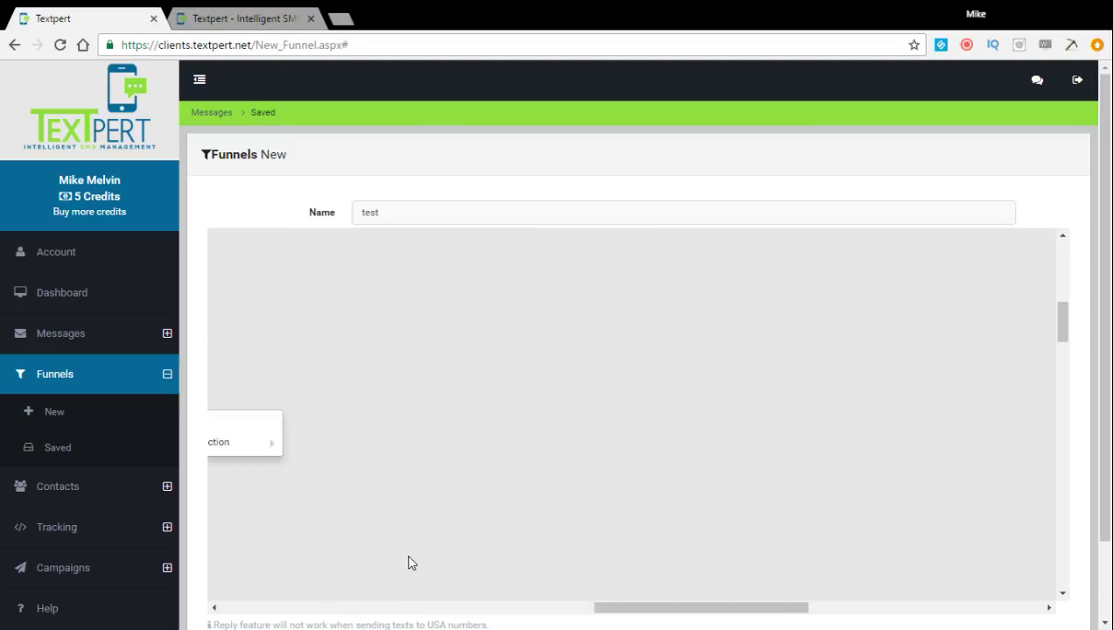
pyautogui.moveTo(272, 447)
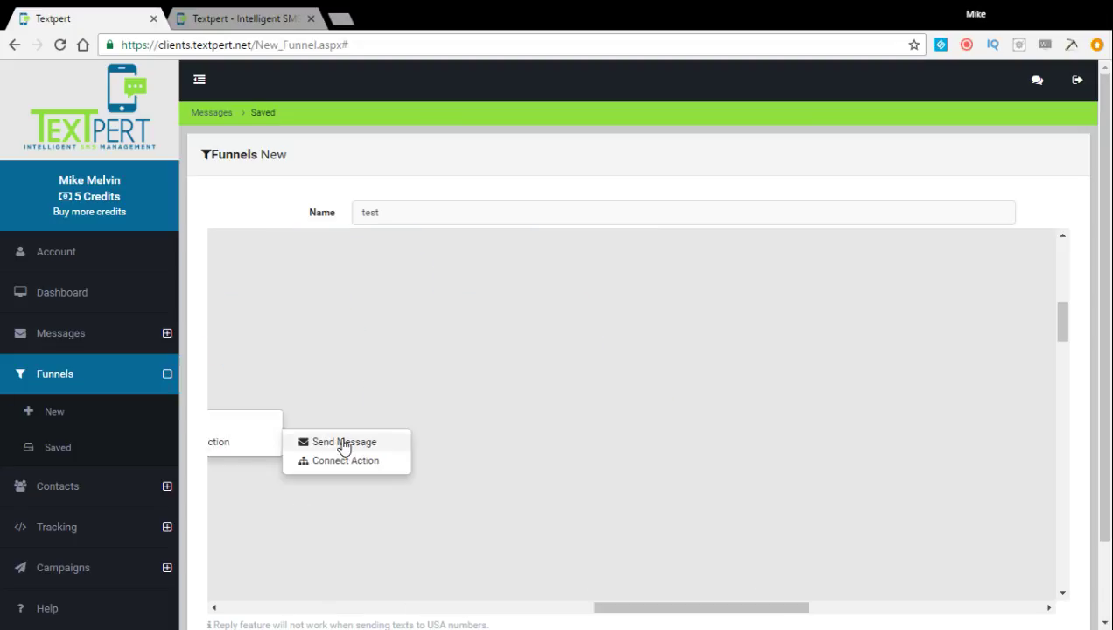
pyautogui.click(344, 443)
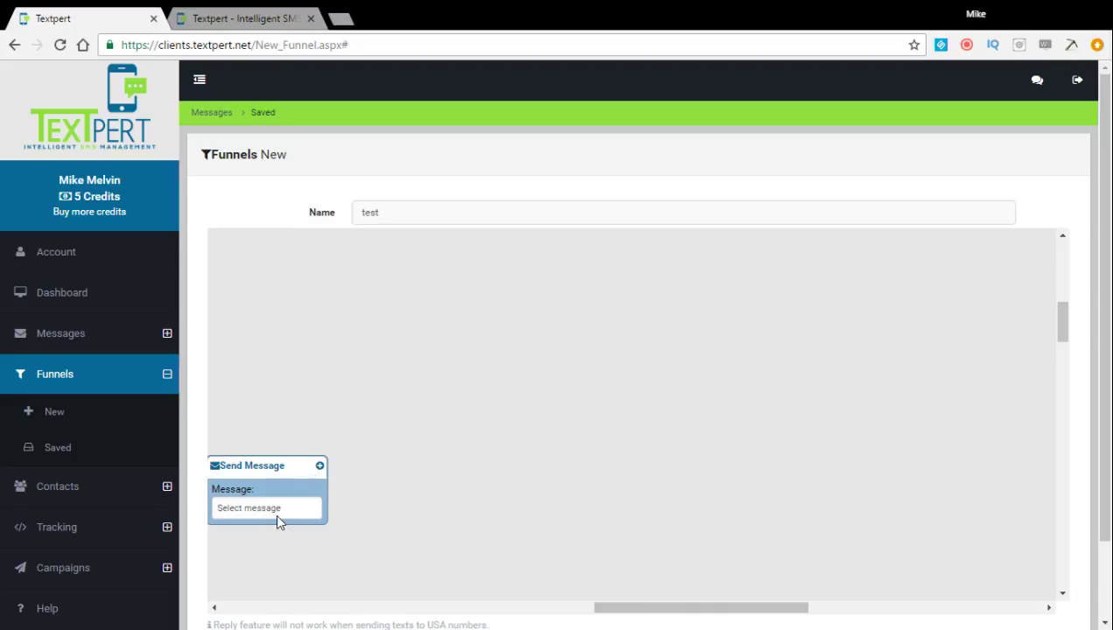
# Review the funnel back to its start and examine the options of the Initial Send block and its Click action
pyautogui.click(315, 607)
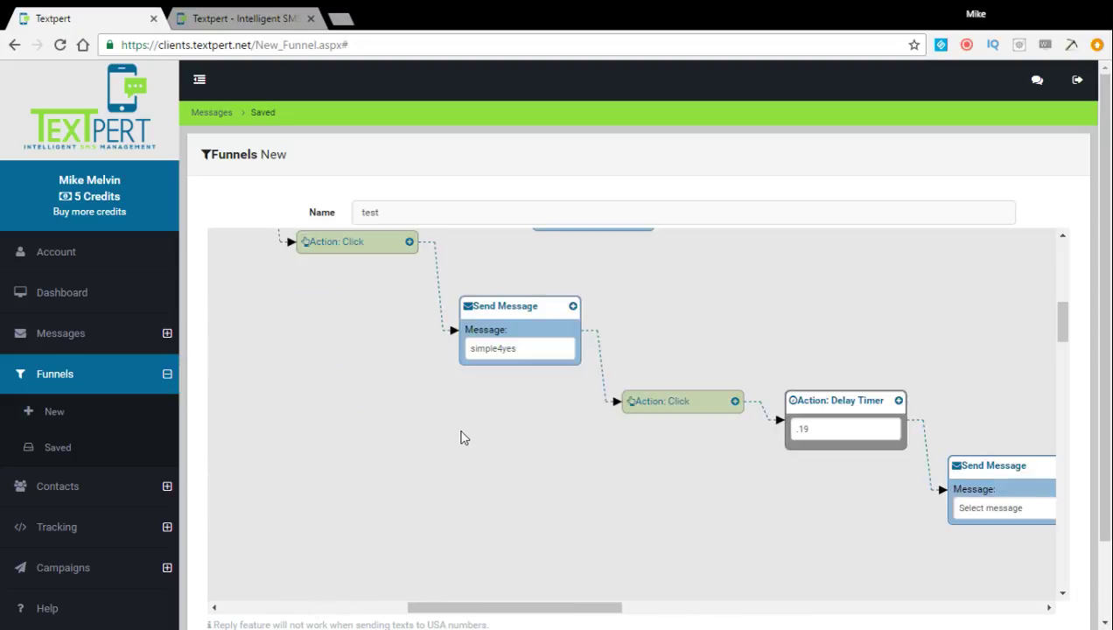
pyautogui.scroll(1, 406, 450)
pyautogui.scroll(1, 405, 450)
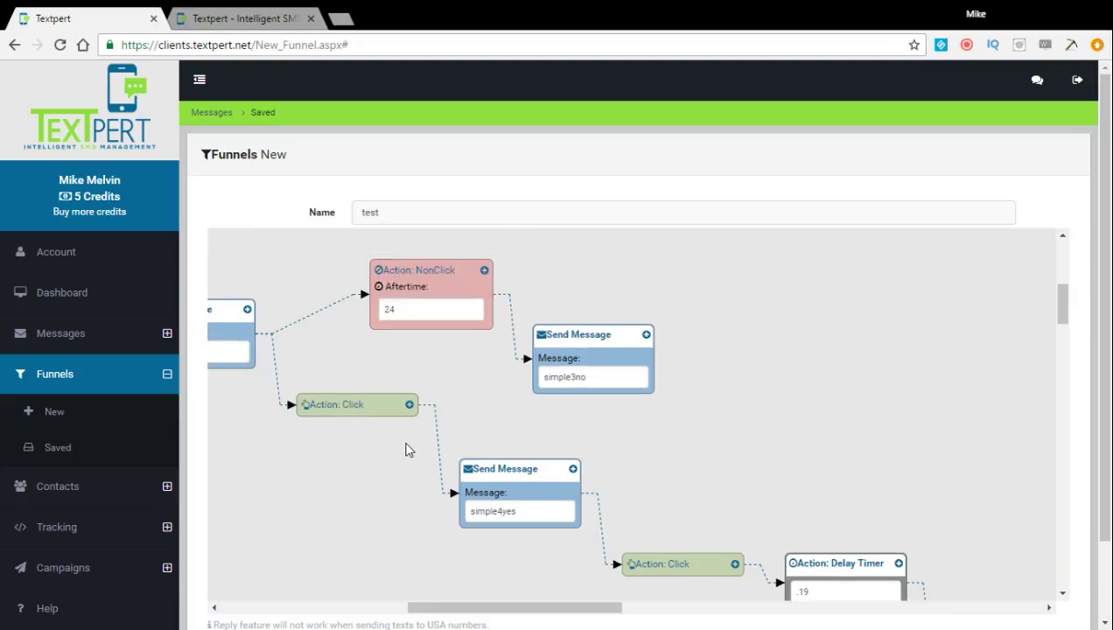
pyautogui.scroll(1, 405, 449)
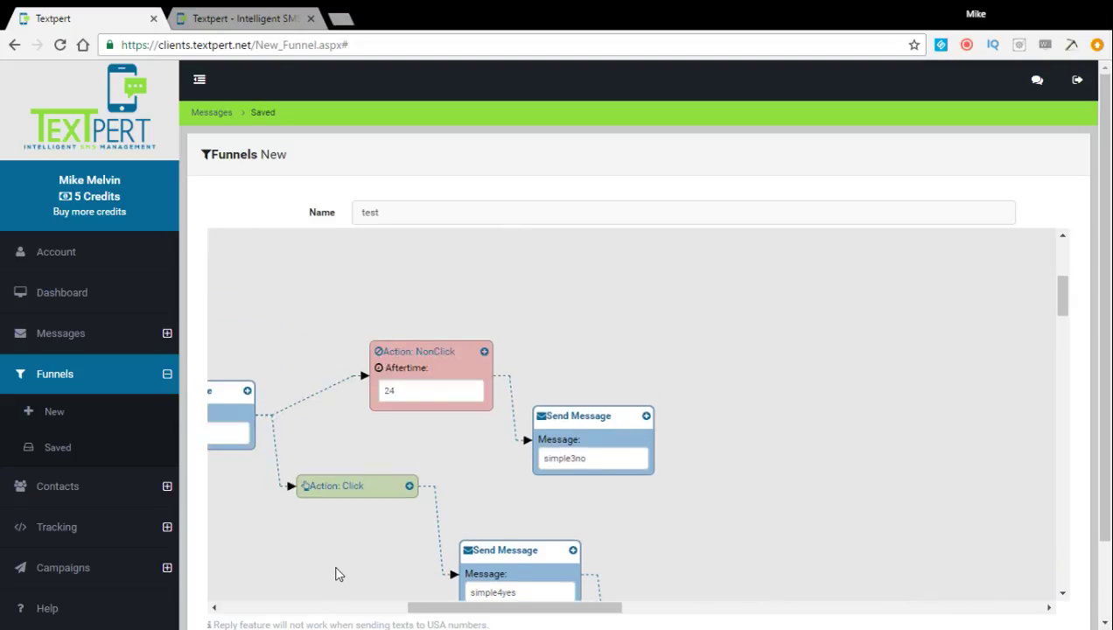
pyautogui.hscroll(-1, 293, 609)
pyautogui.hscroll(-6, 294, 613)
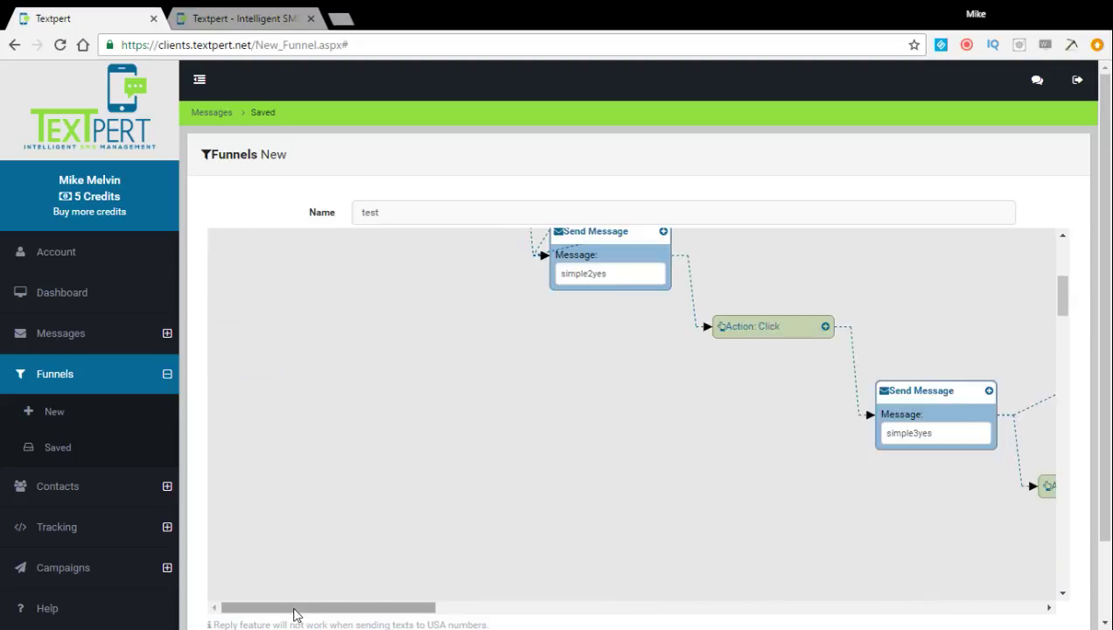
pyautogui.scroll(2, 315, 568)
pyautogui.scroll(2, 316, 569)
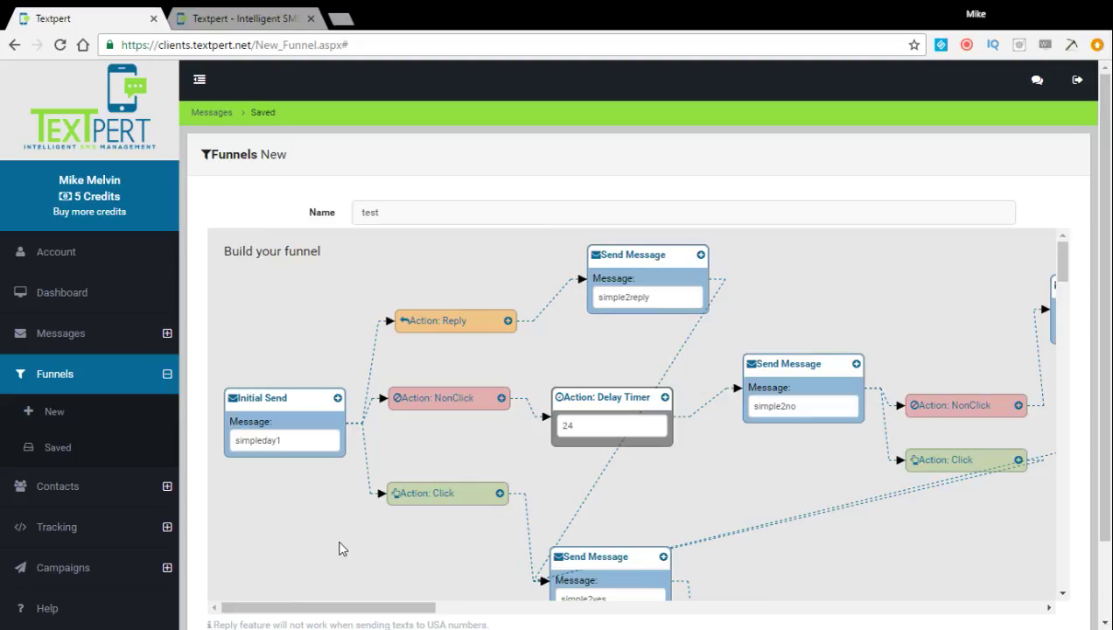
pyautogui.click(338, 399)
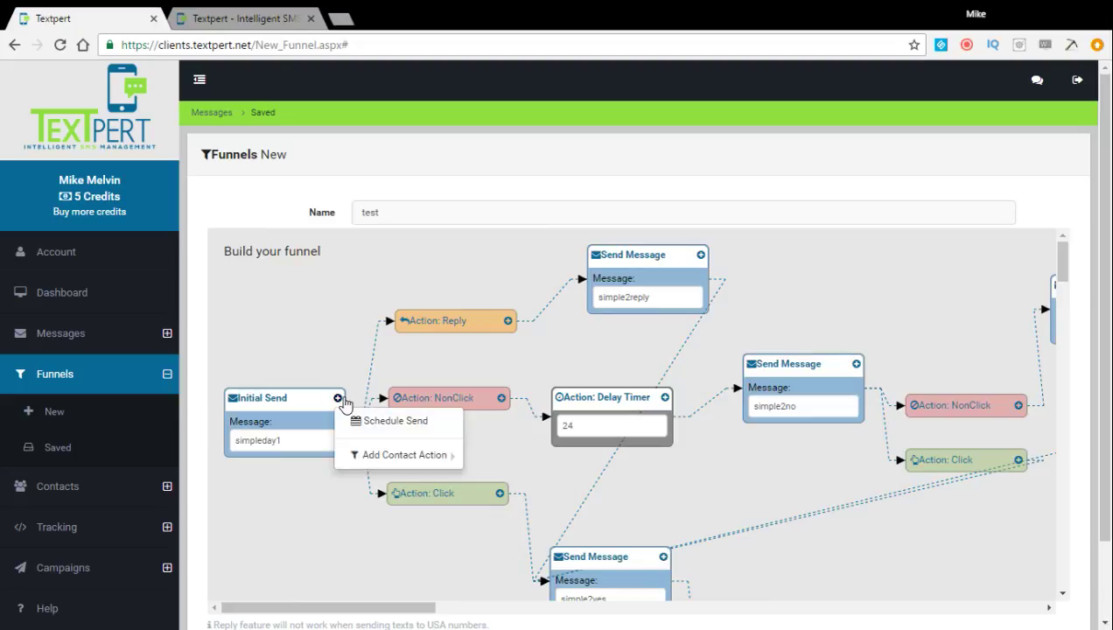
pyautogui.moveTo(412, 458)
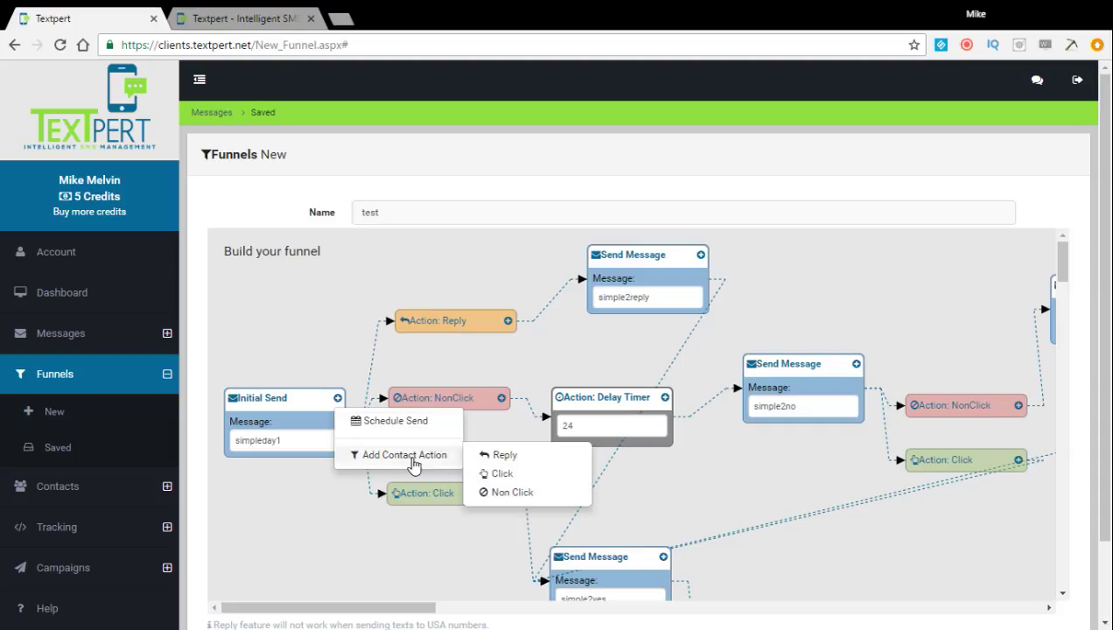
pyautogui.click(500, 495)
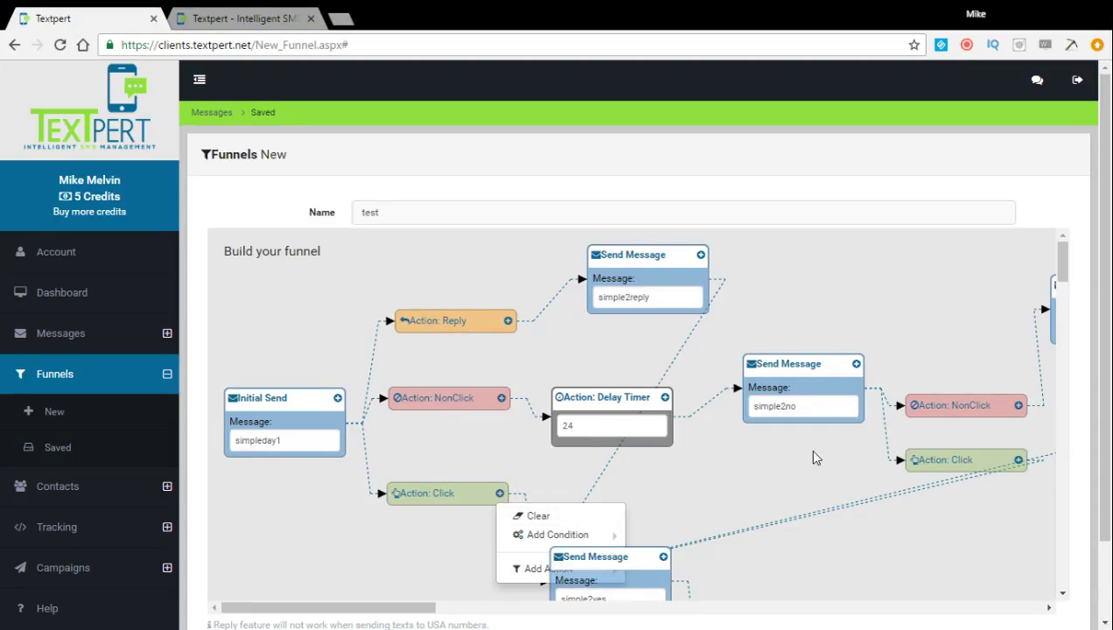
# Clear the simple2no Send Message block that follows the 24-hour Delay Timer
pyautogui.click(856, 364)
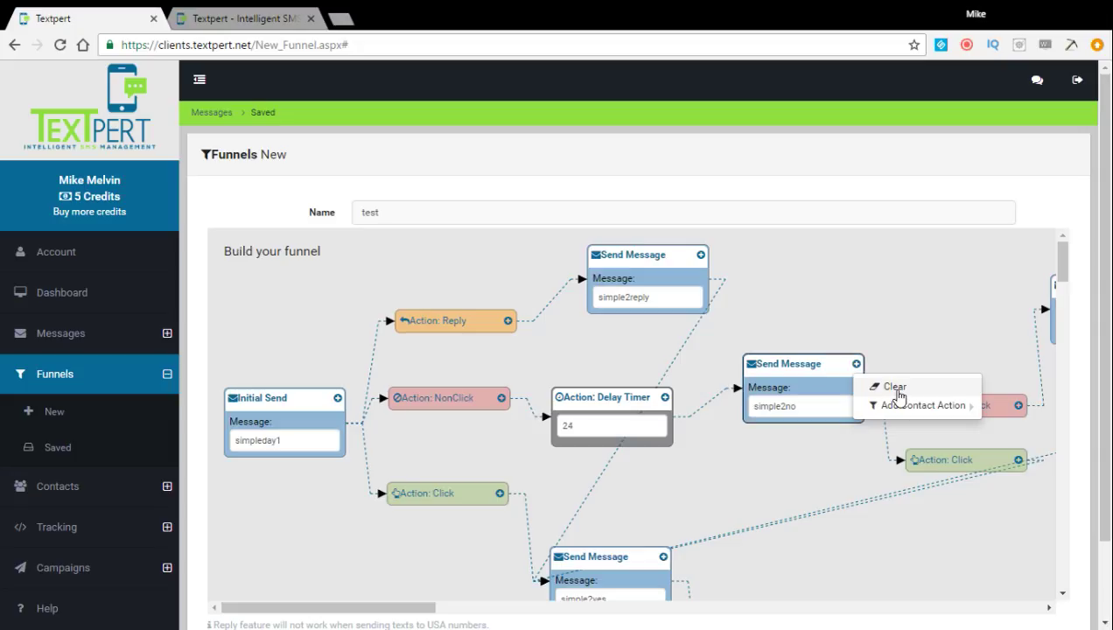
pyautogui.click(892, 388)
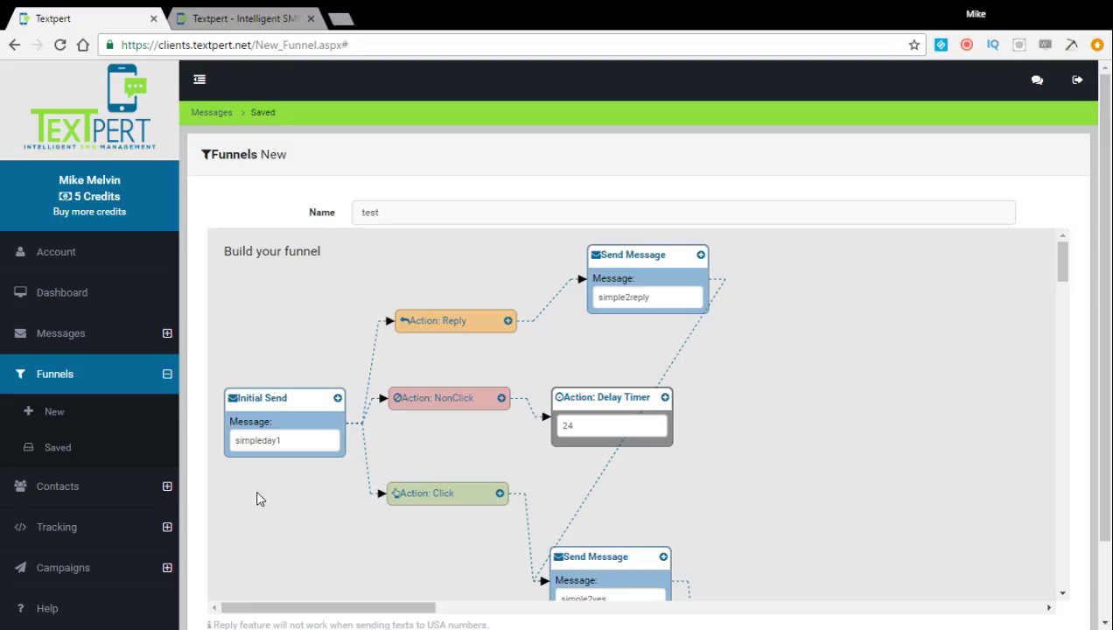
pyautogui.scroll(-3, 256, 498)
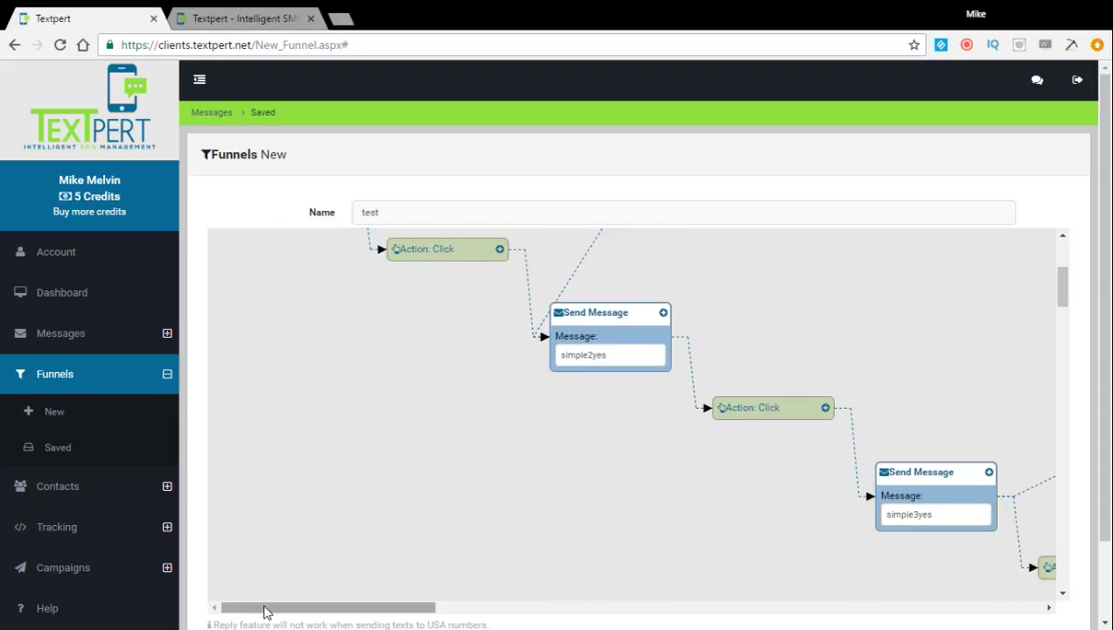
pyautogui.moveTo(267, 610); pyautogui.dragTo(326, 615)
pyautogui.moveTo(325, 615)
pyautogui.mouseDown()
pyautogui.moveTo(587, 594)
pyautogui.moveTo(337, 613)
pyautogui.mouseUp()
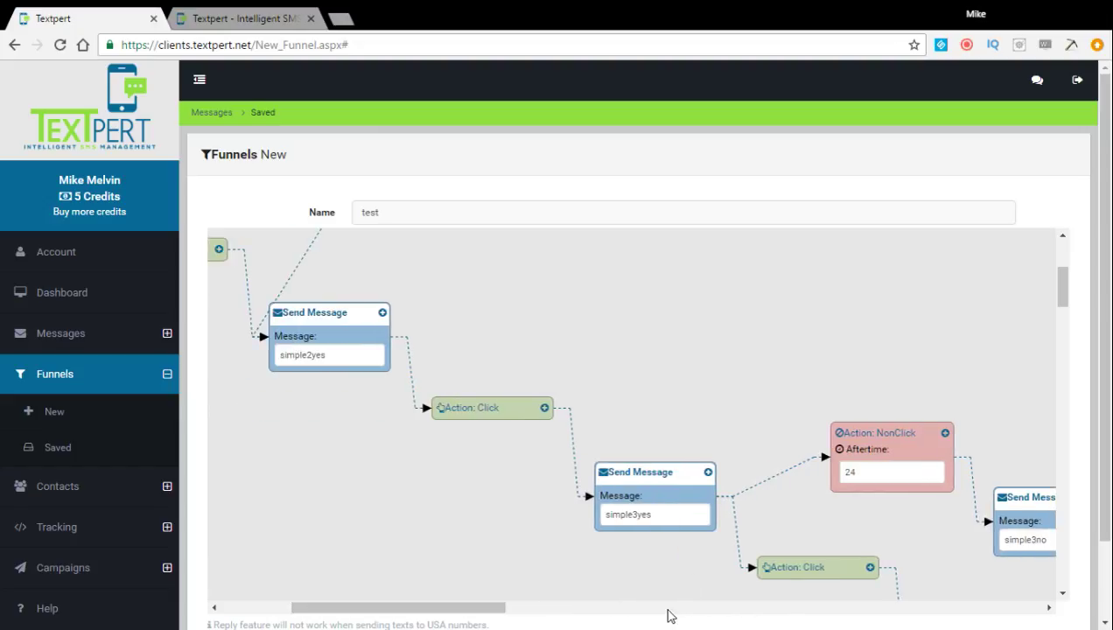